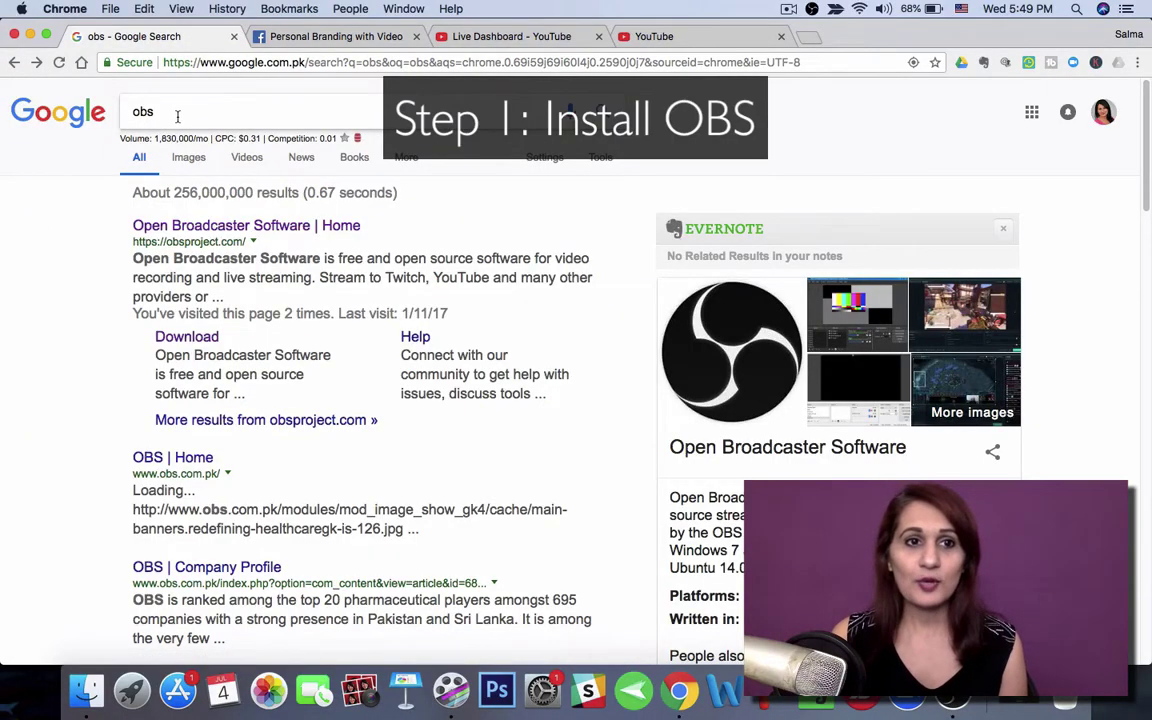
Open the Open Broadcaster Software website from the search results, and launch the installed OBS application
click(152, 227)
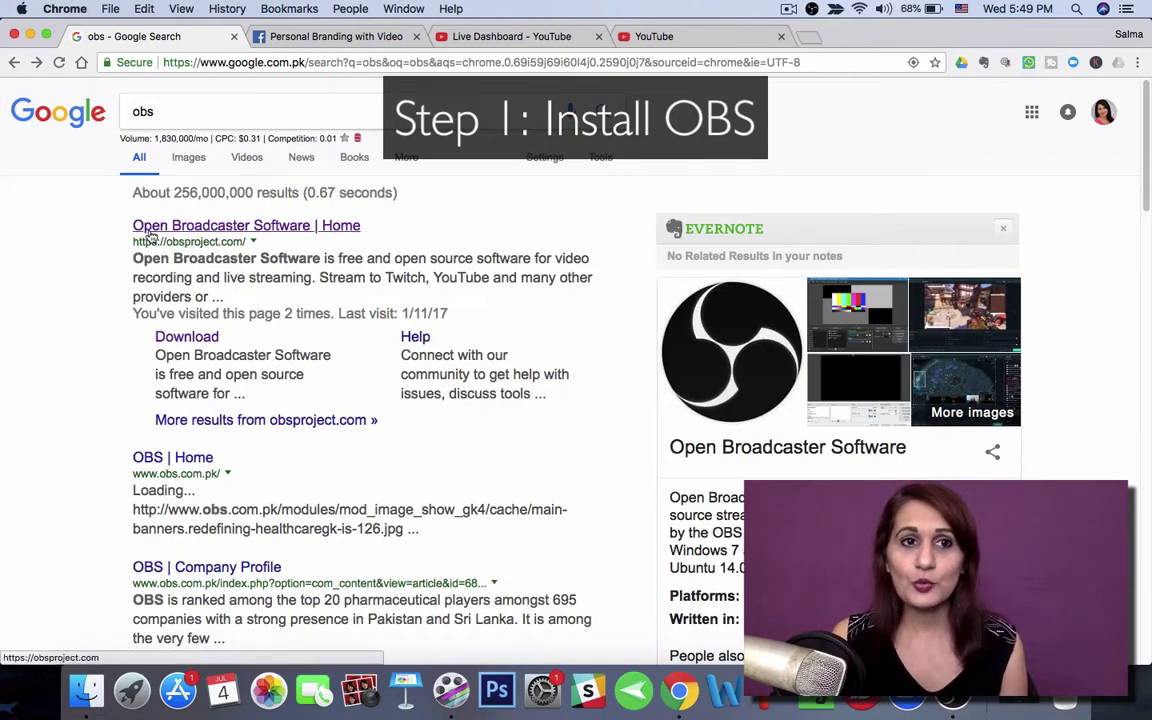
click(182, 232)
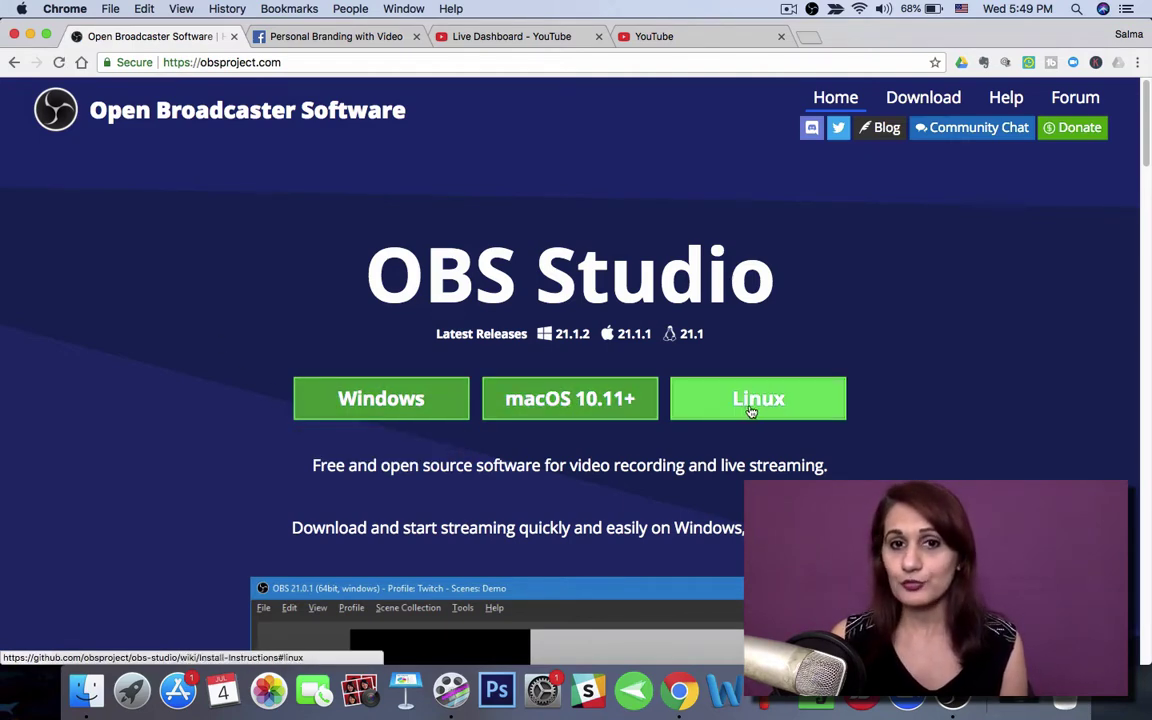
click(131, 690)
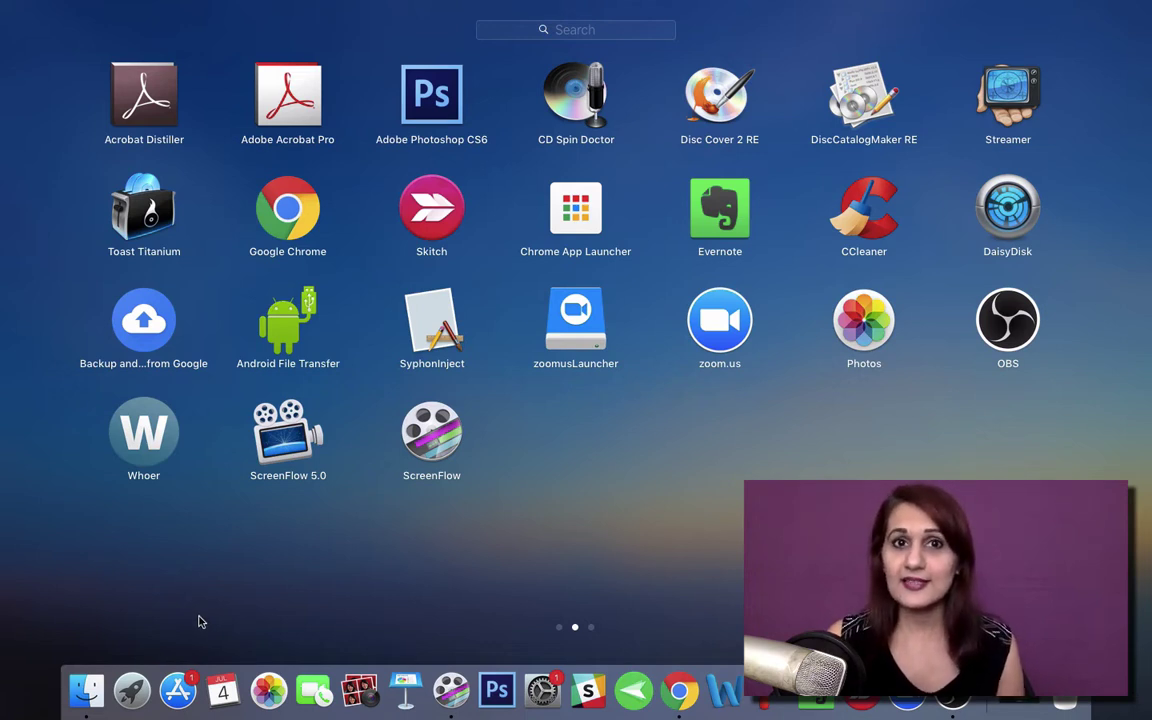
click(1025, 335)
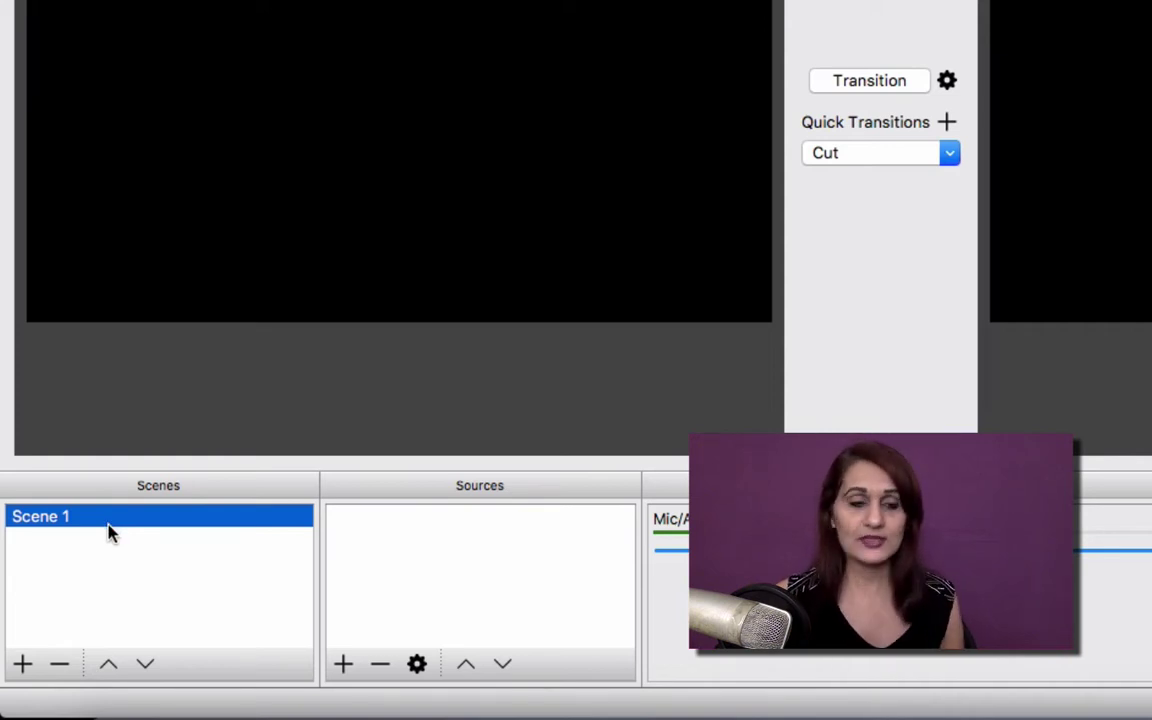
Add a new scene named "Talking Head"
click(22, 664)
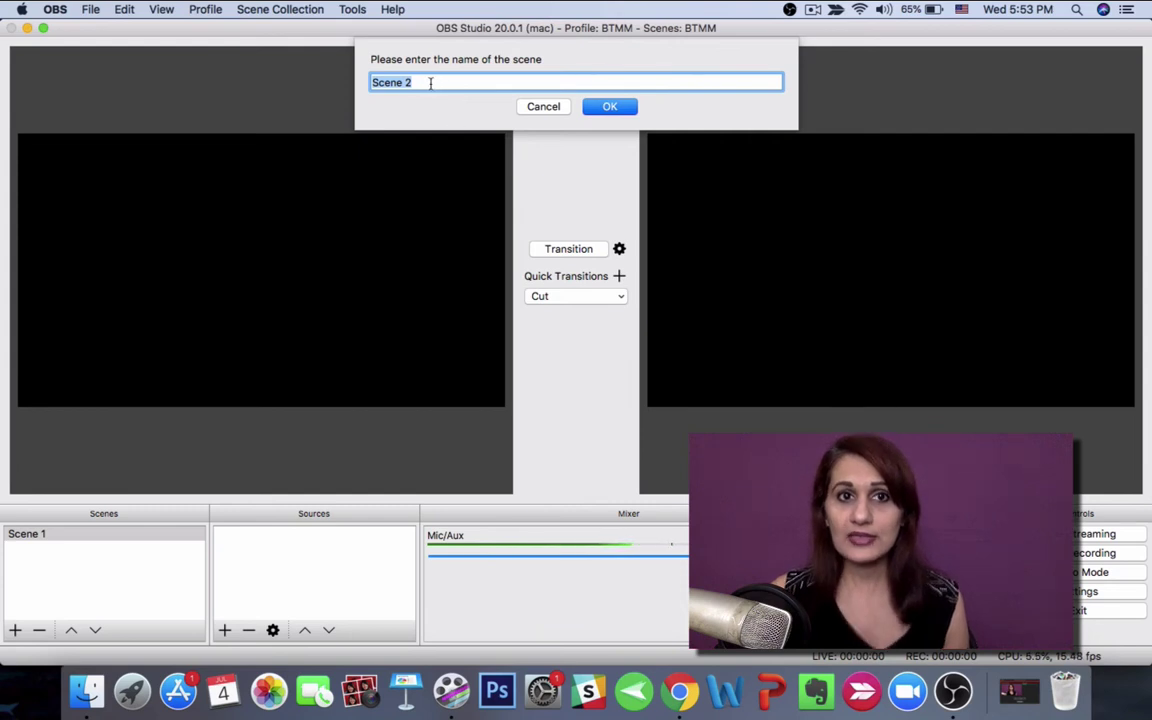
text(Talking Head)
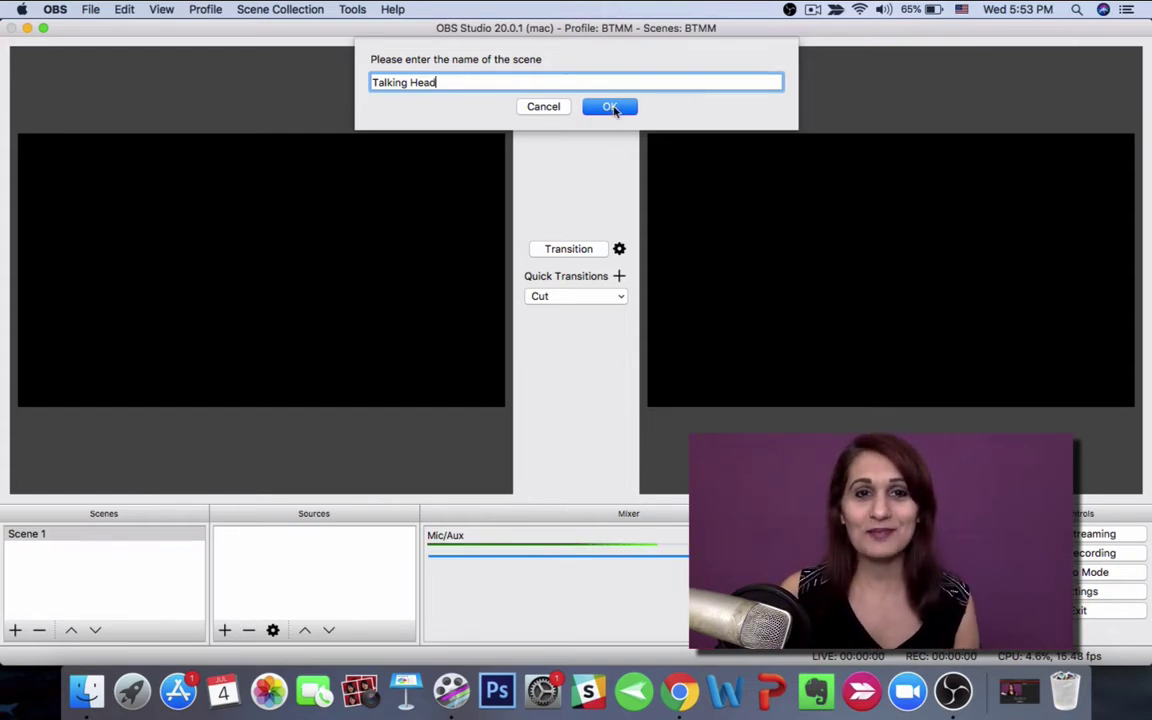
click(610, 106)
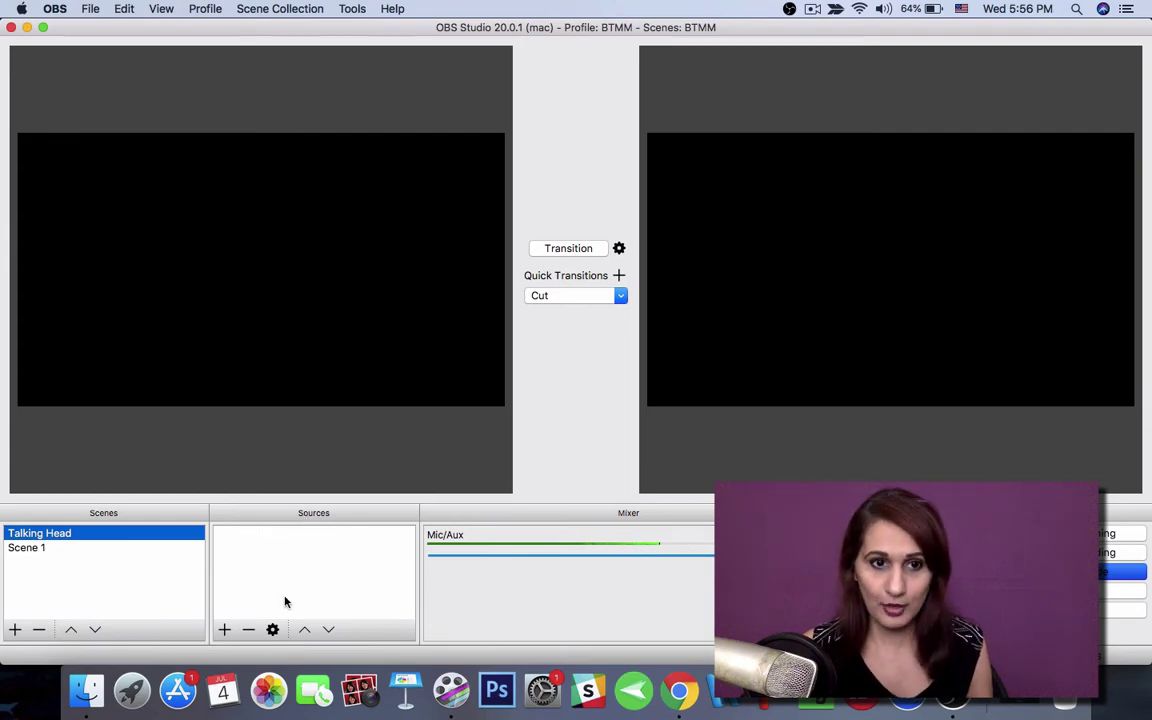
Add a new Video Capture Device source using the FaceTime HD Camera to the Talking Head scene and enlarge it to fill the canvas
click(225, 630)
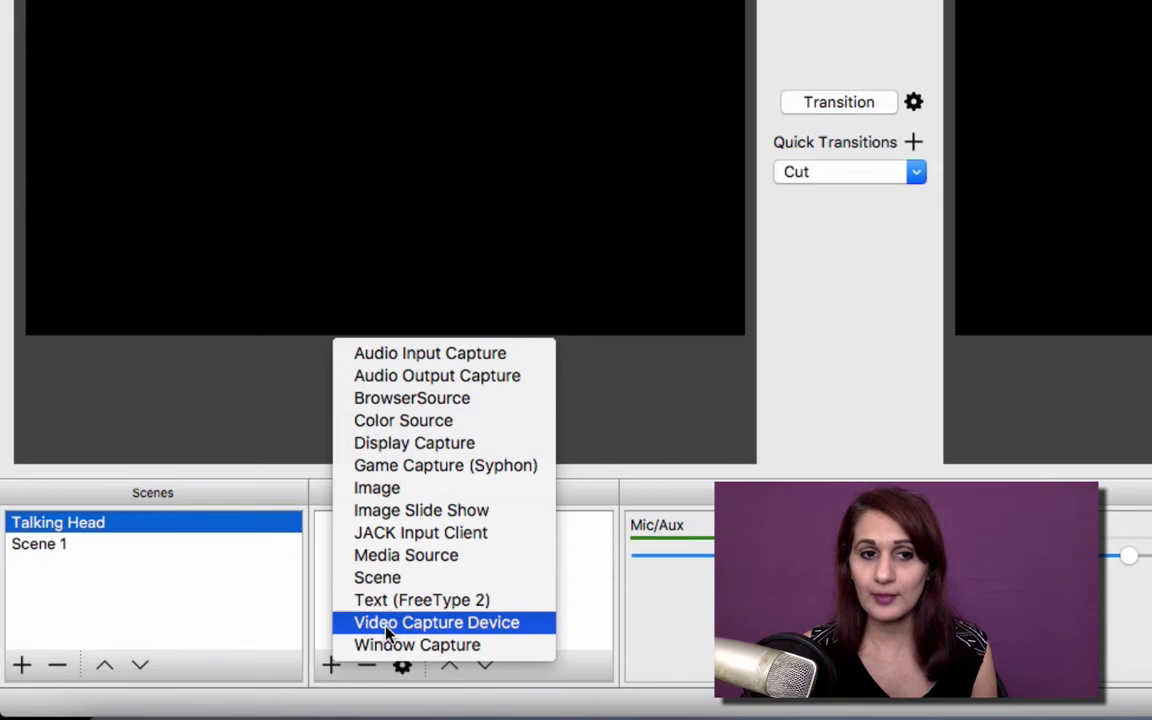
click(388, 622)
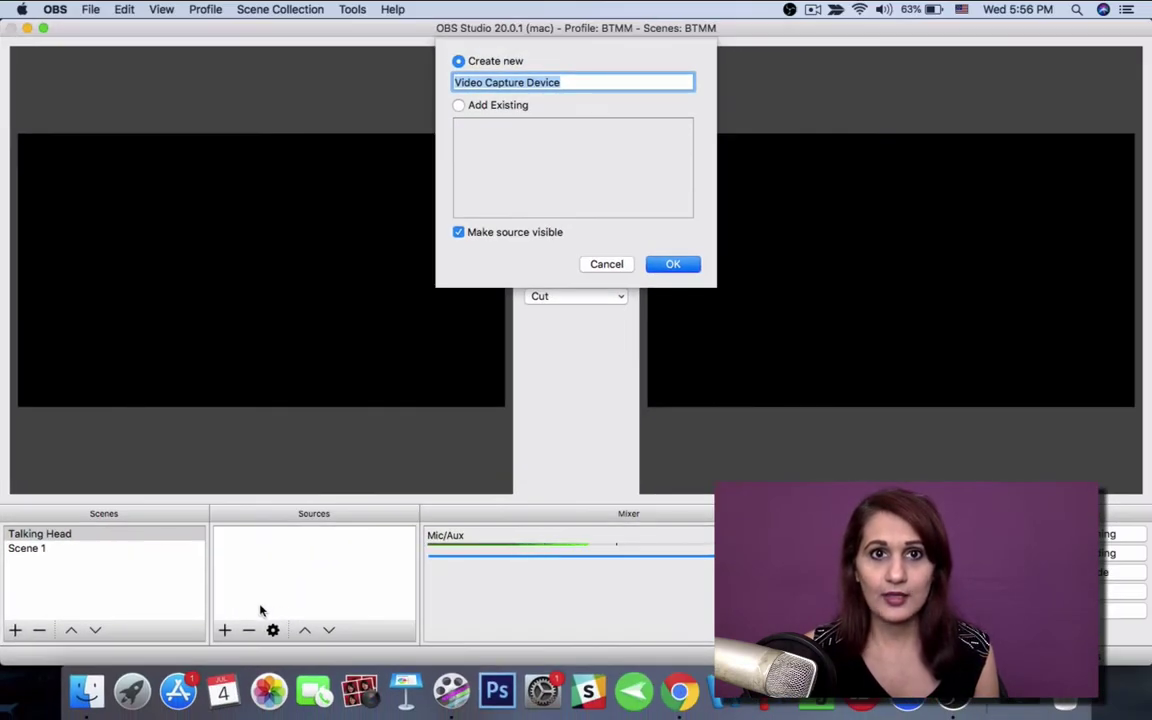
click(669, 266)
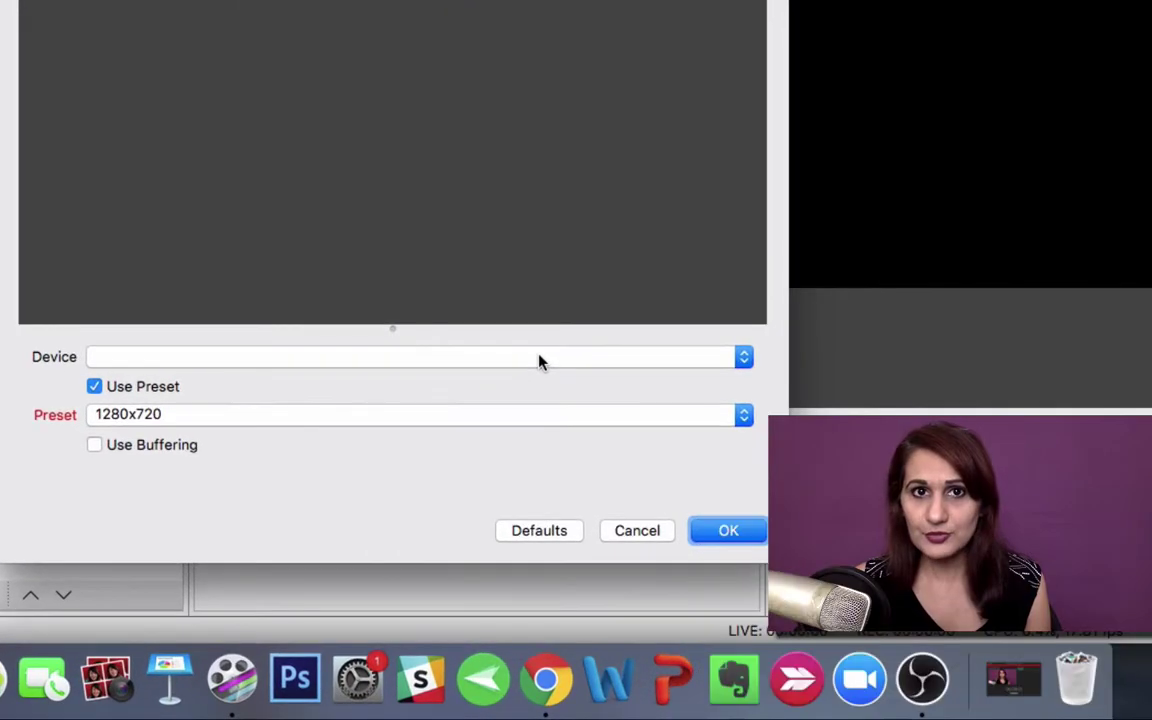
click(539, 358)
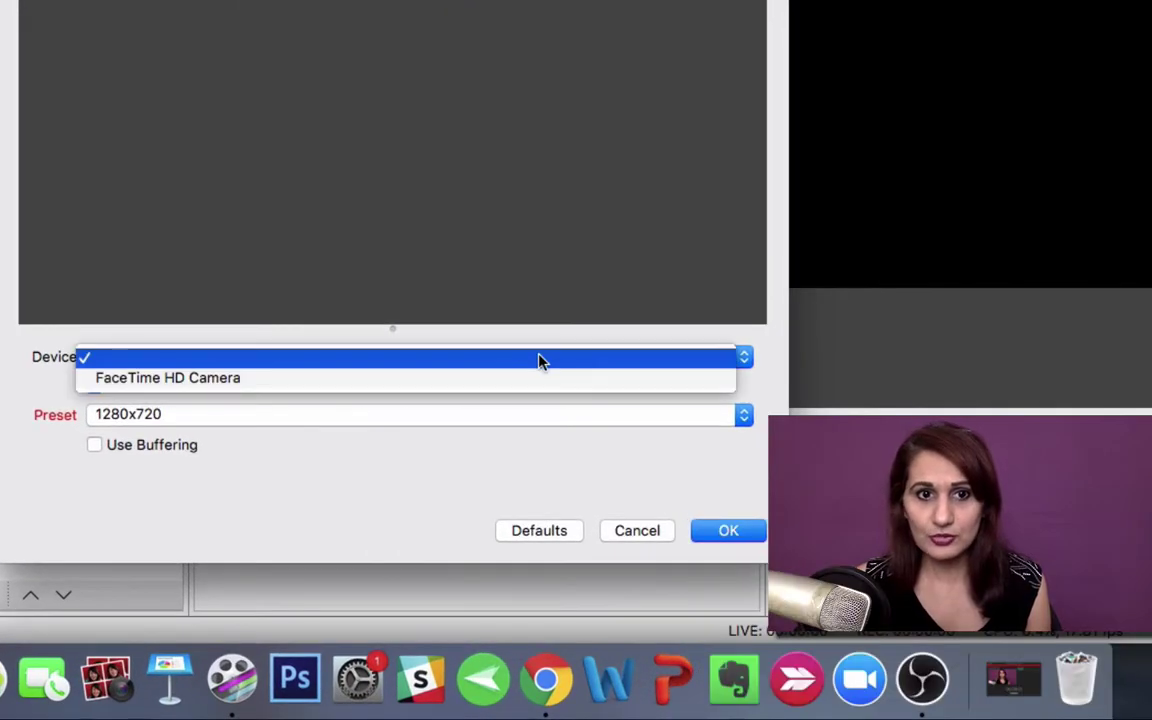
click(243, 386)
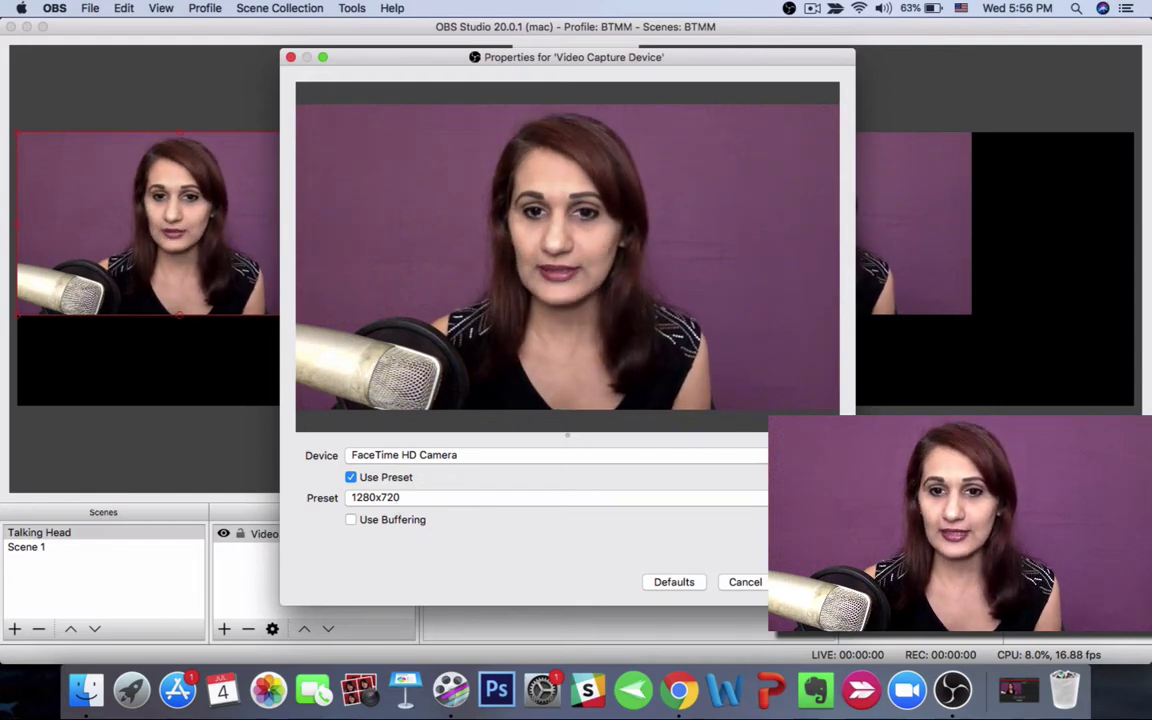
key(Return)
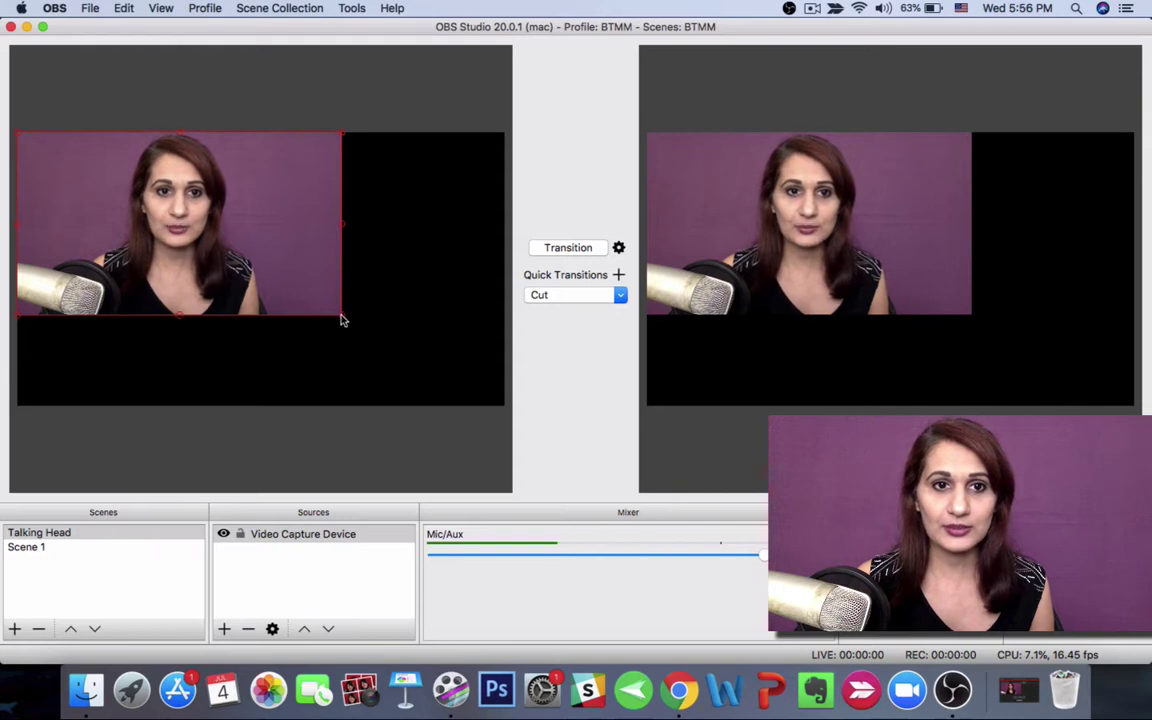
drag(341, 318, 420, 406)
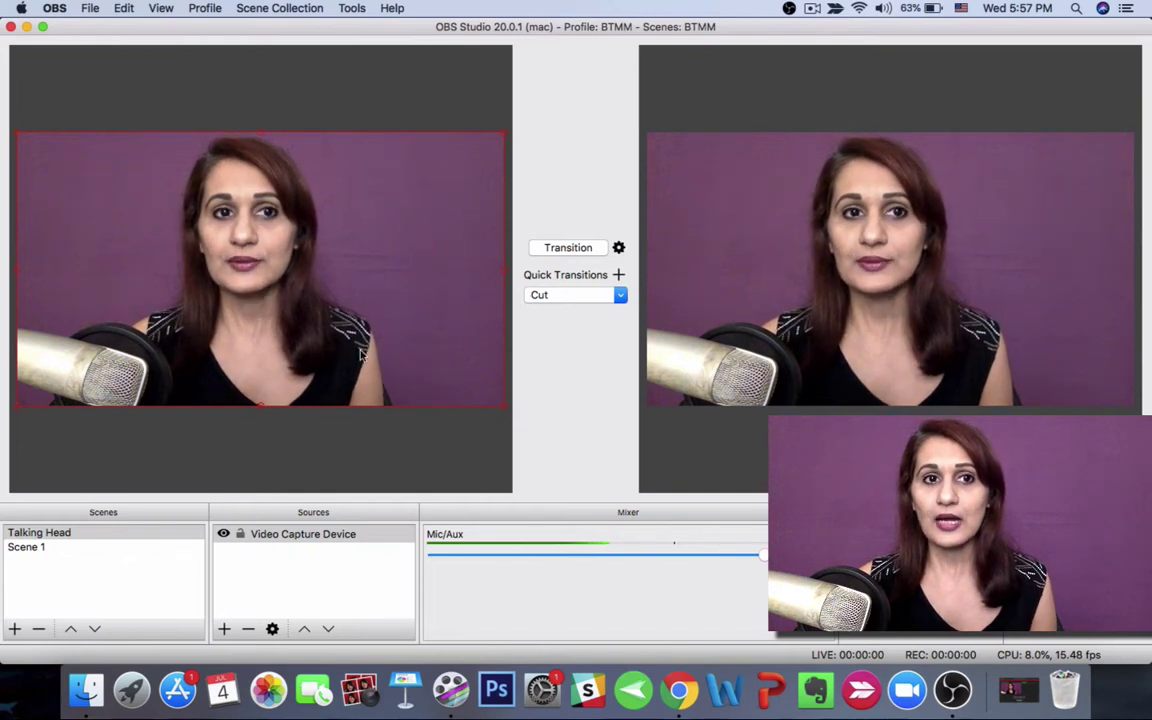
click(36, 533)
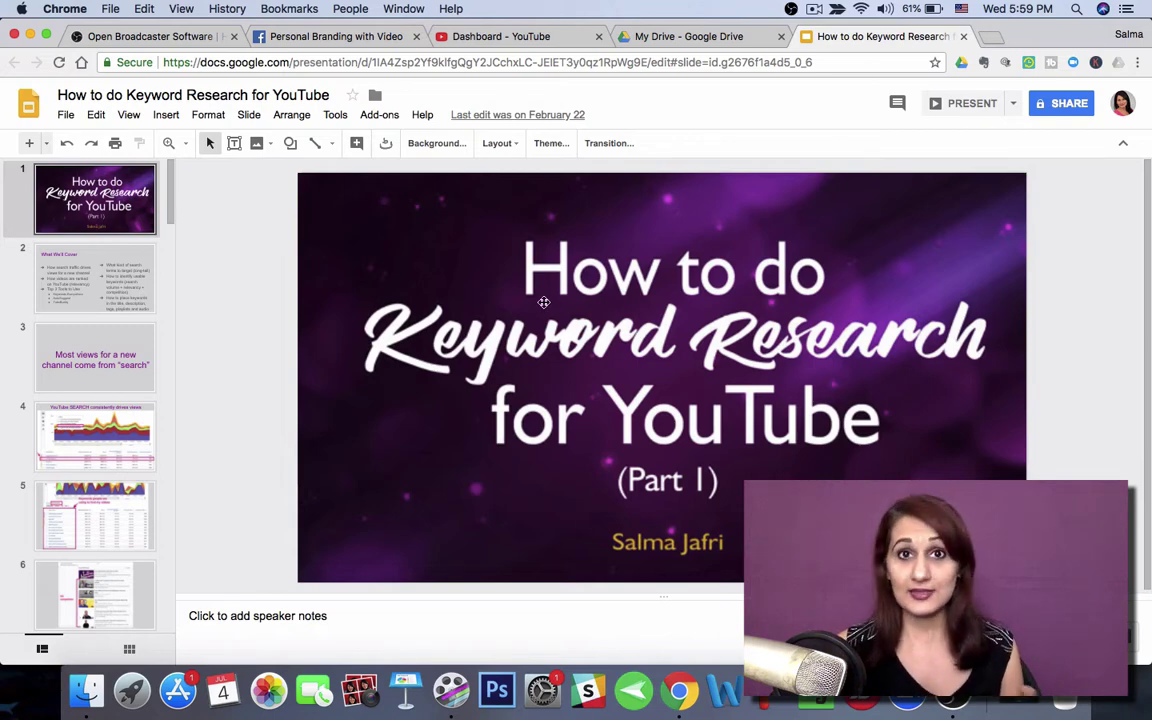
click(65, 115)
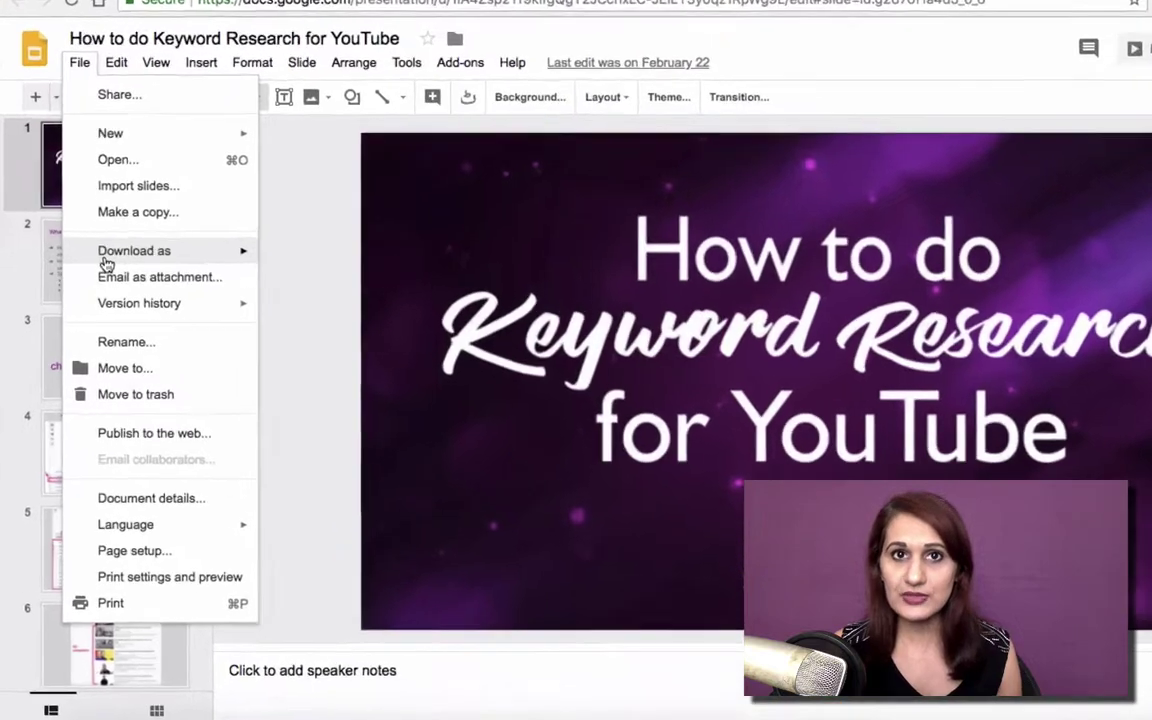
mouse_move(87, 280)
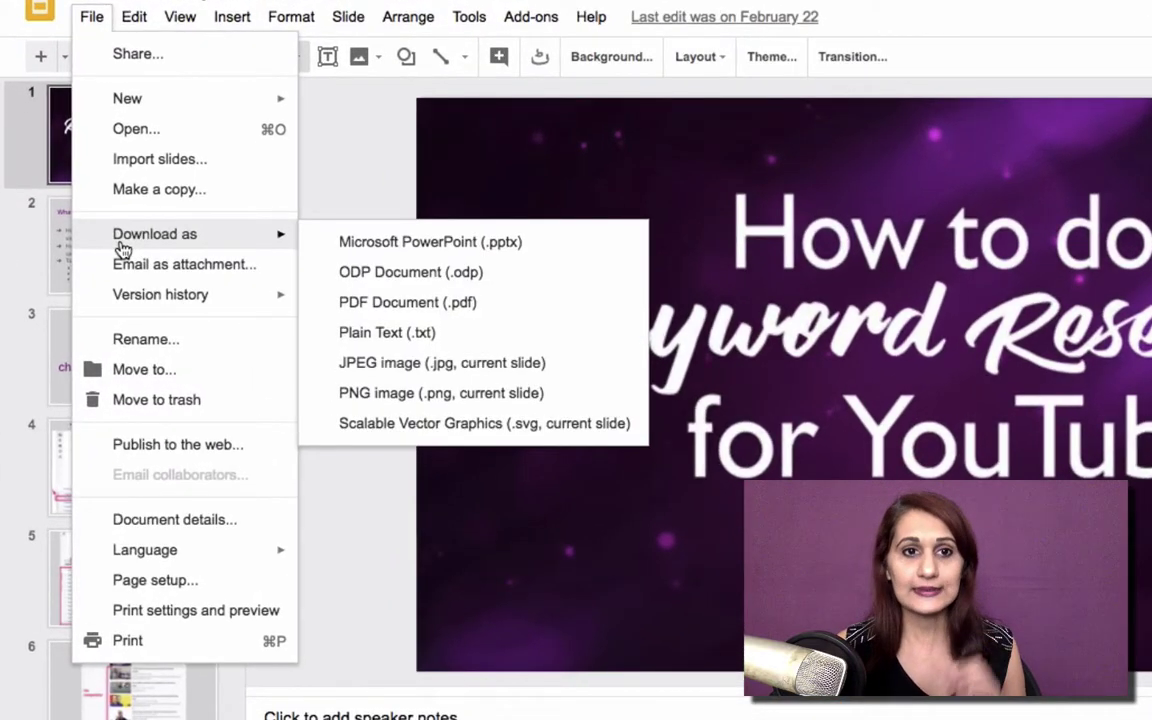
click(411, 363)
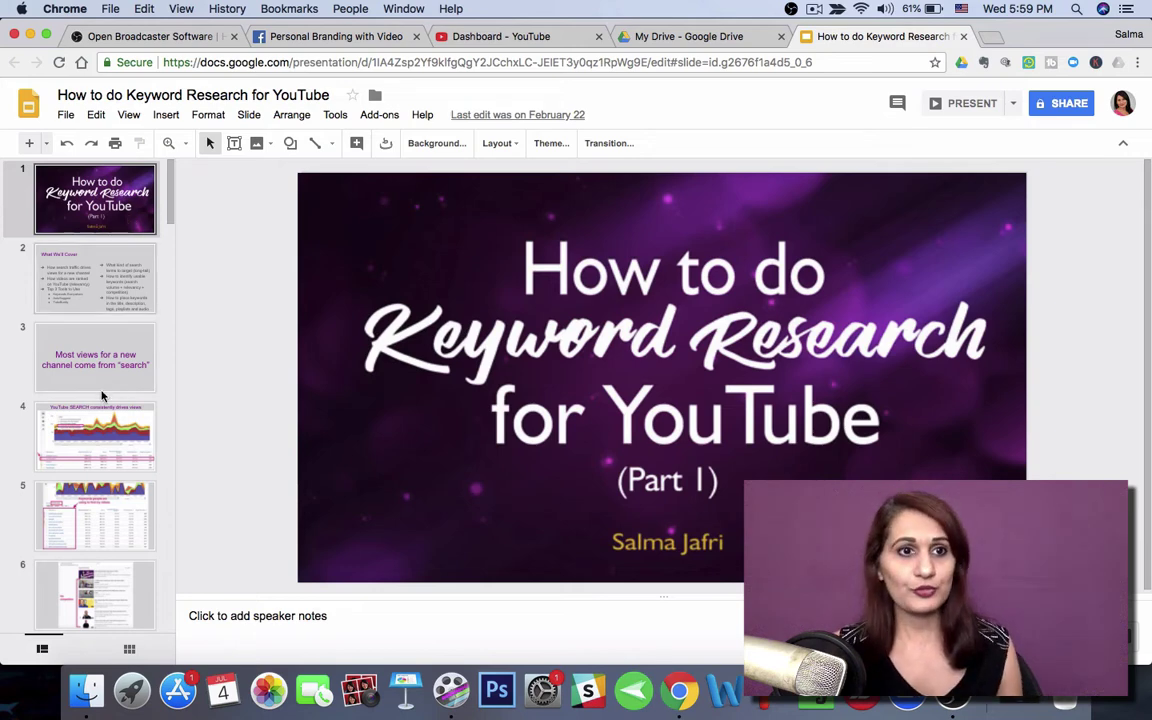
Download slide 4, "YouTube SEARCH consistently drives views", as a JPEG image named 04.jpg in the Presentation folder
click(87, 430)
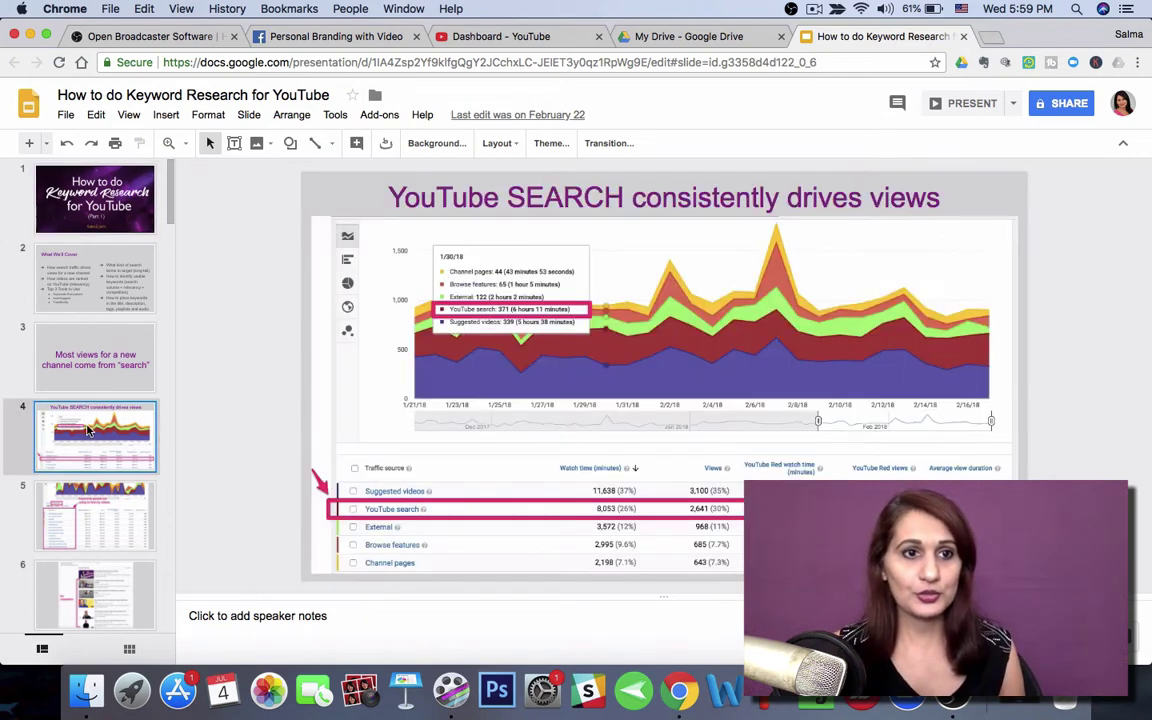
click(64, 115)
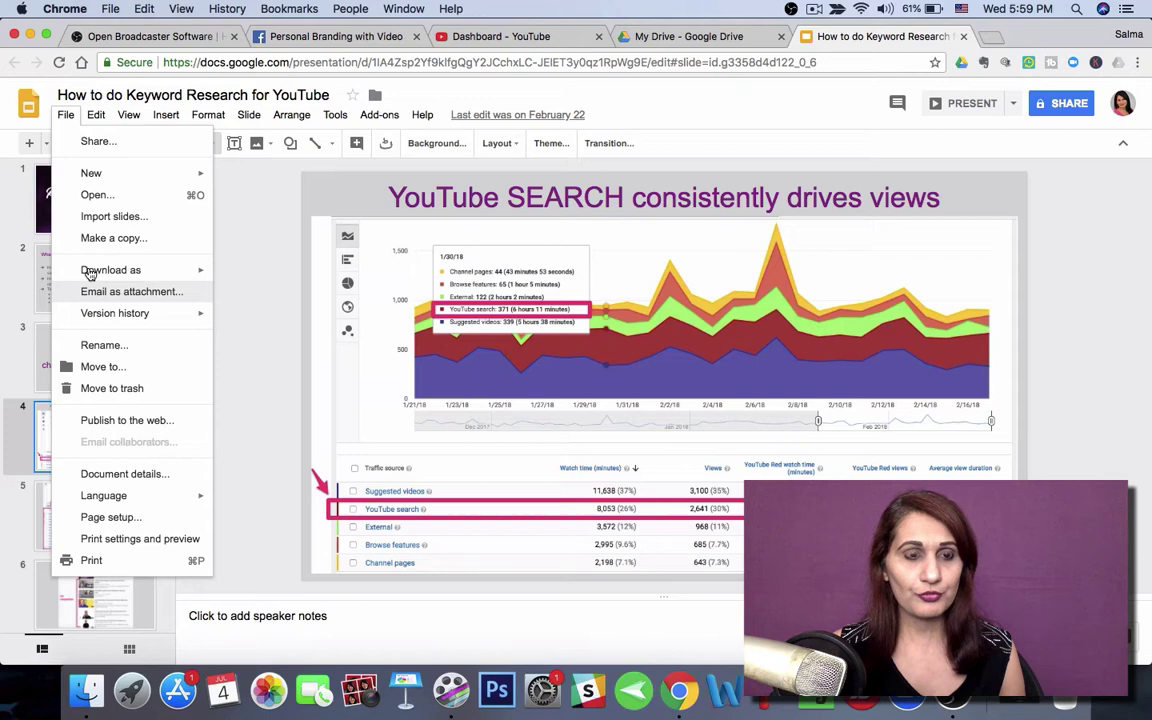
mouse_move(88, 268)
click(277, 362)
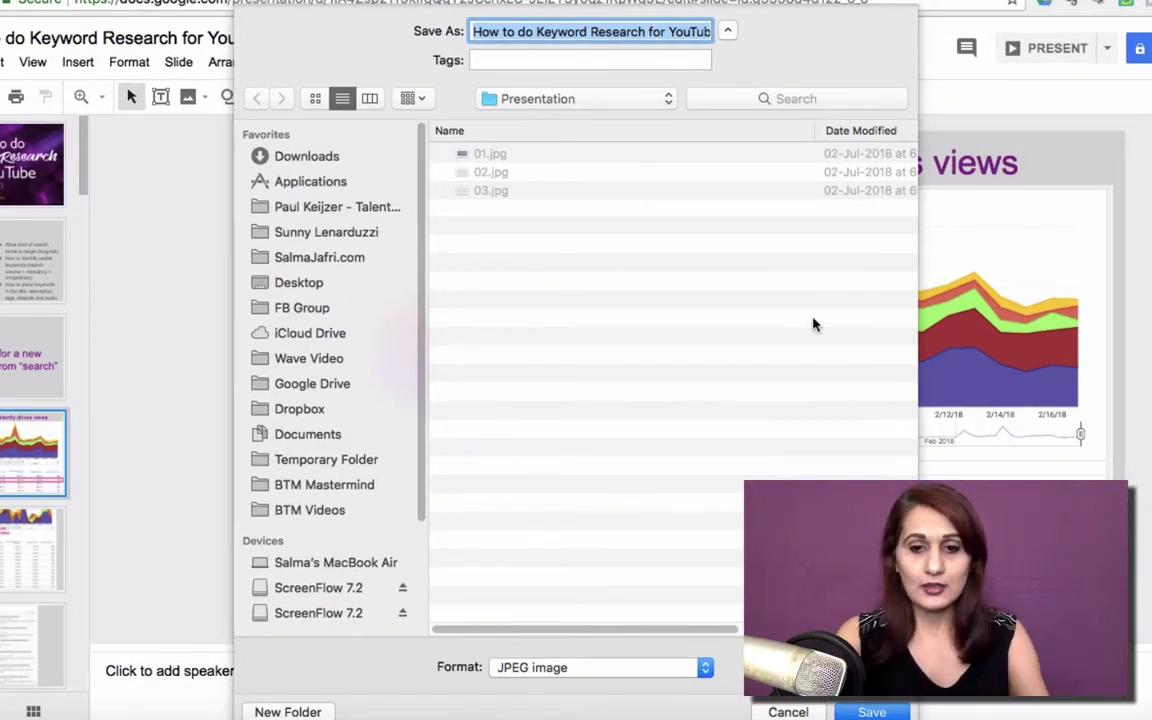
text(04.jpg)
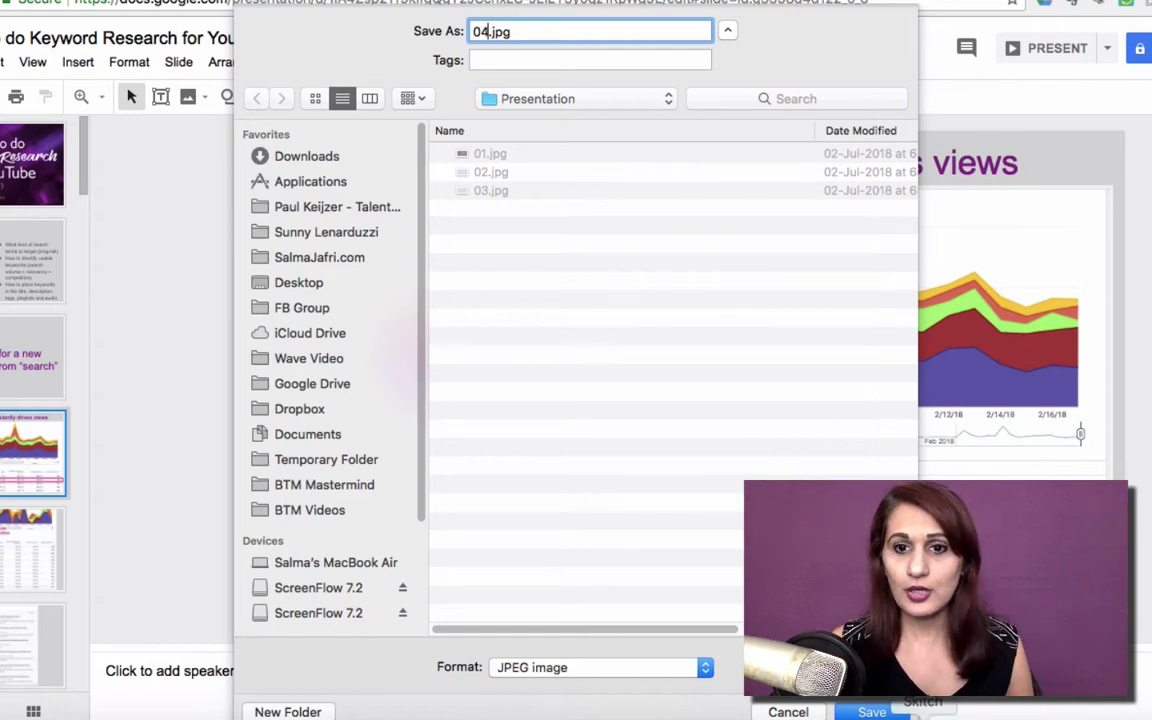
click(874, 712)
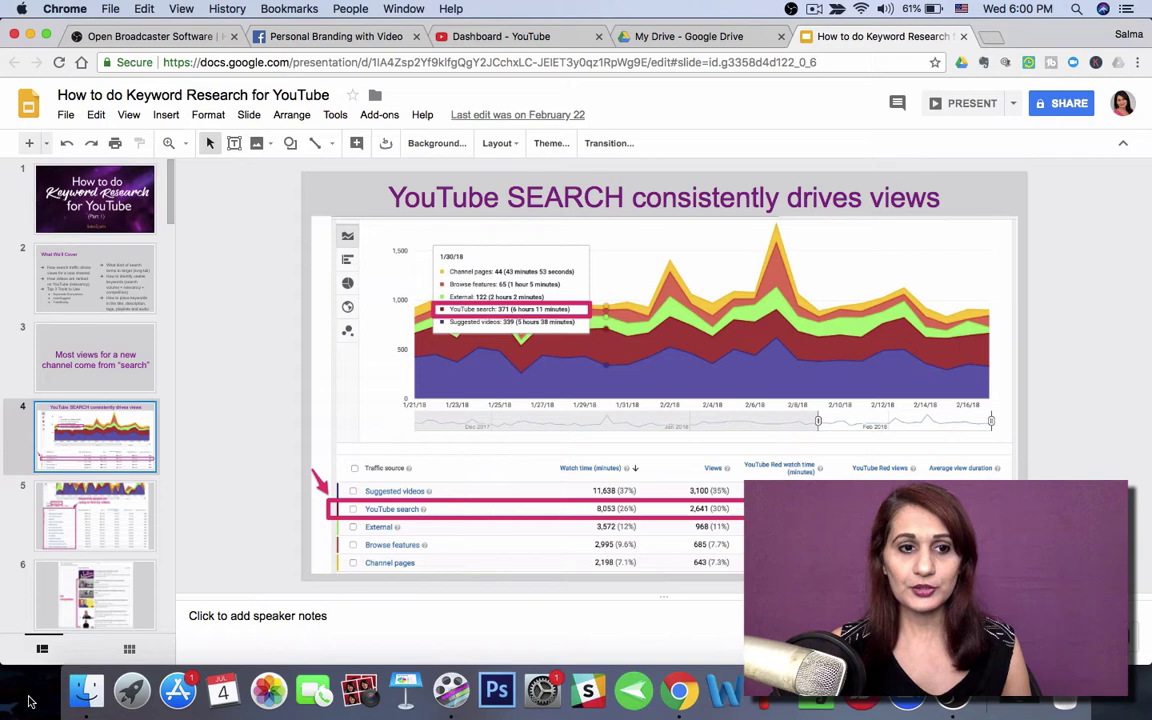
Switch to Finder and check the exported slide images in the Presentation folder inside OBS Tutorial
click(86, 690)
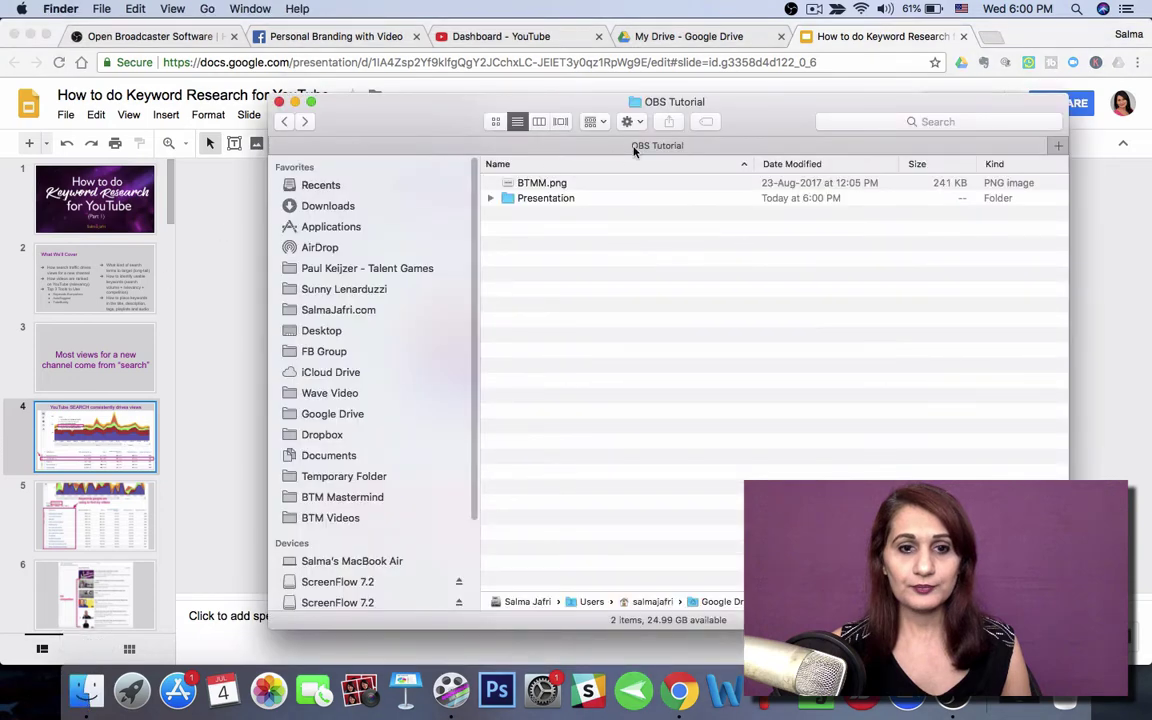
double_click(545, 198)
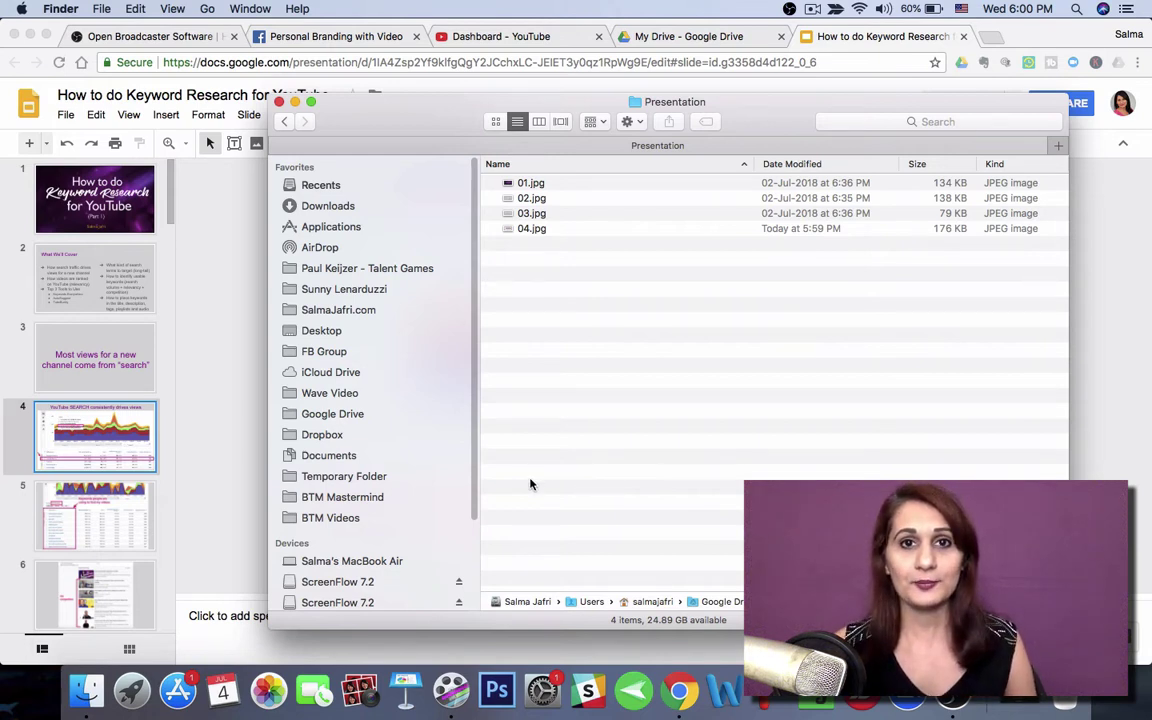
key(super+Up)
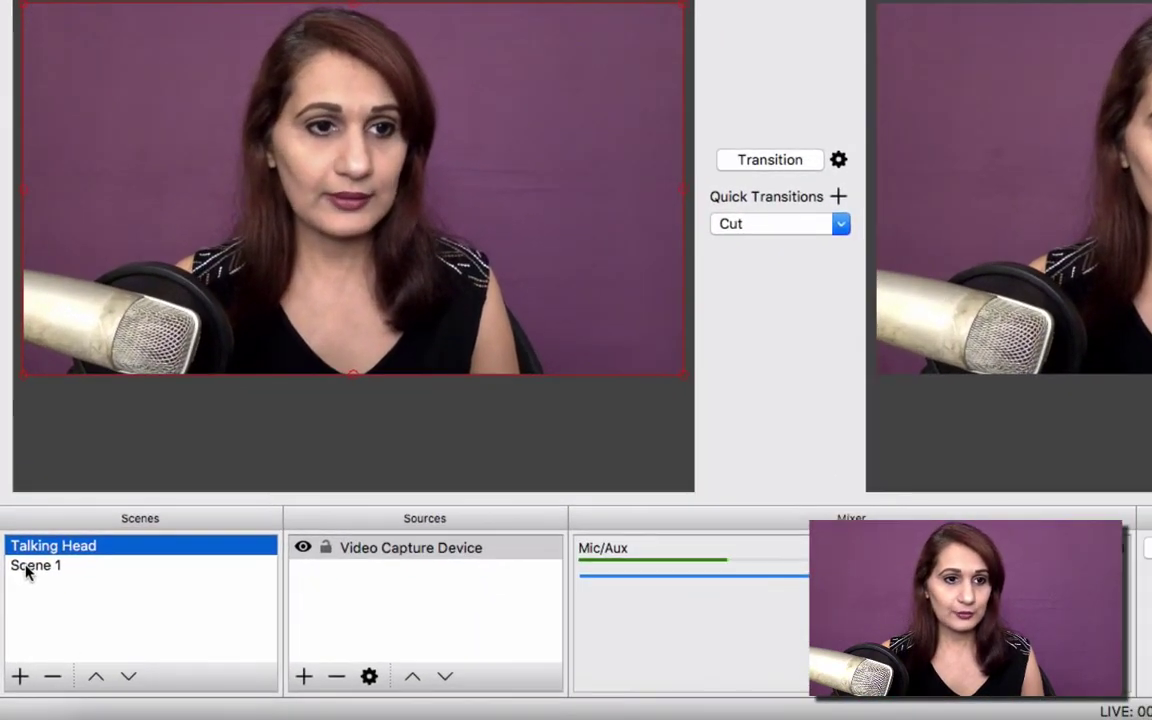
Rename the scene "Scene 1" as "Presentation"
right_click(27, 571)
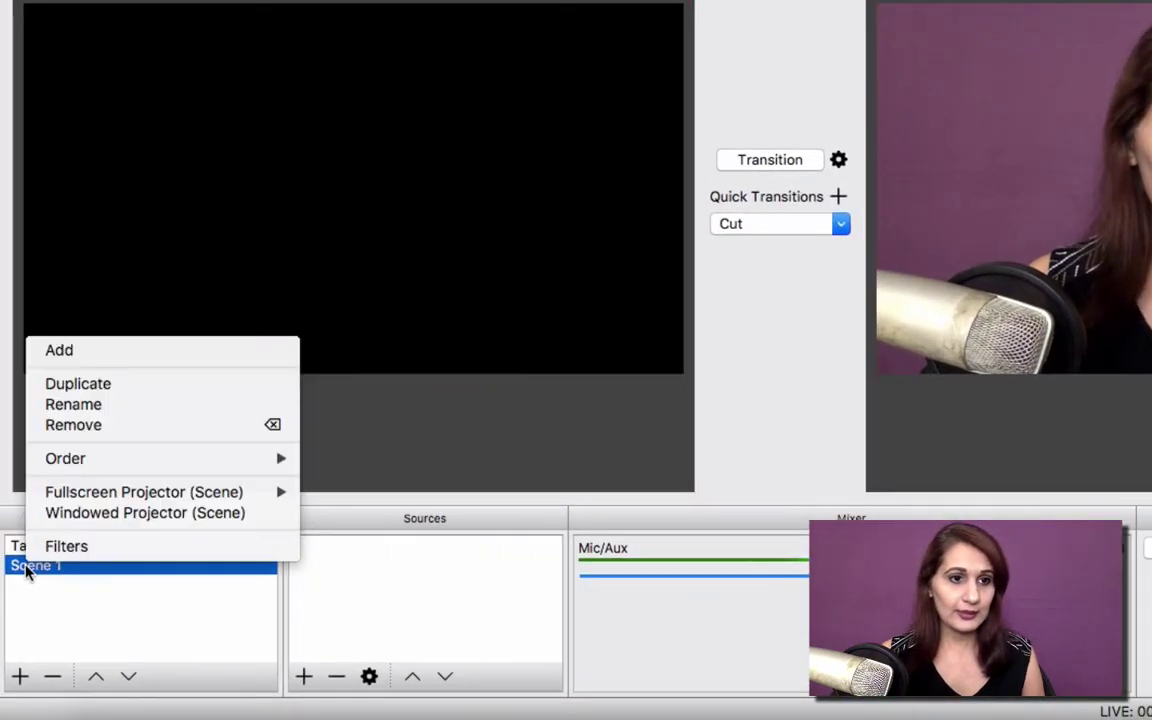
click(70, 405)
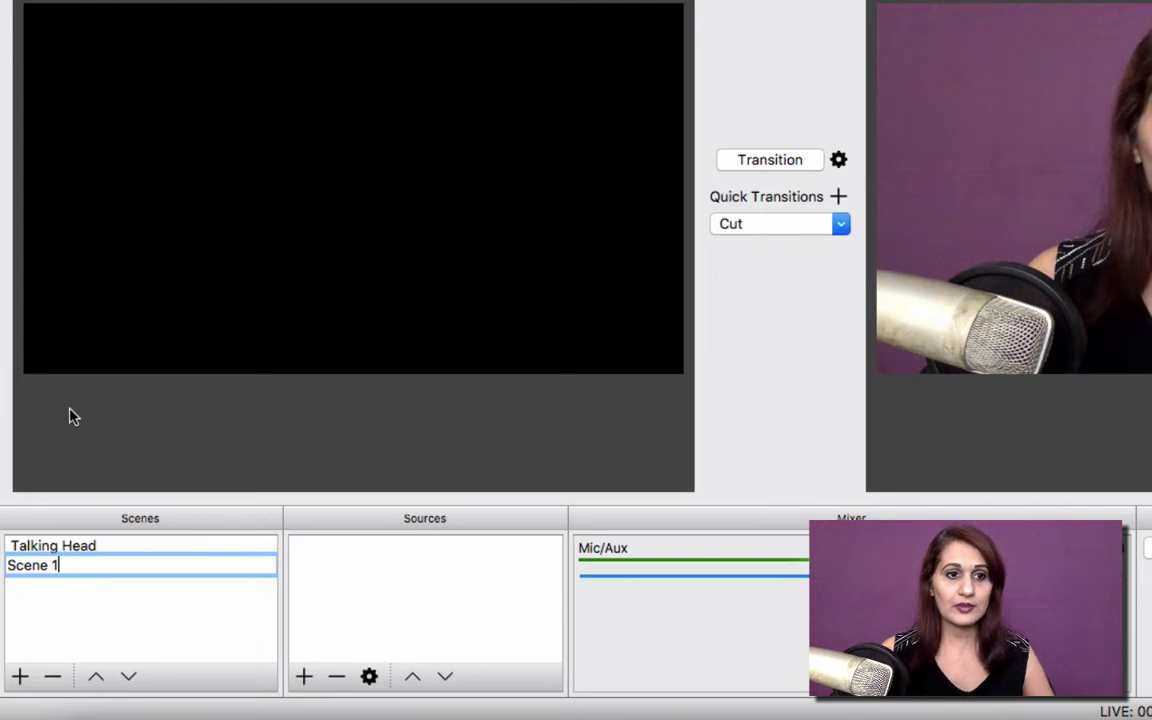
key(BackSpace)
key(BackSpace)
key(BackSpace)
key(BackSpace)
key(BackSpace)
key(BackSpace)
key(BackSpace)
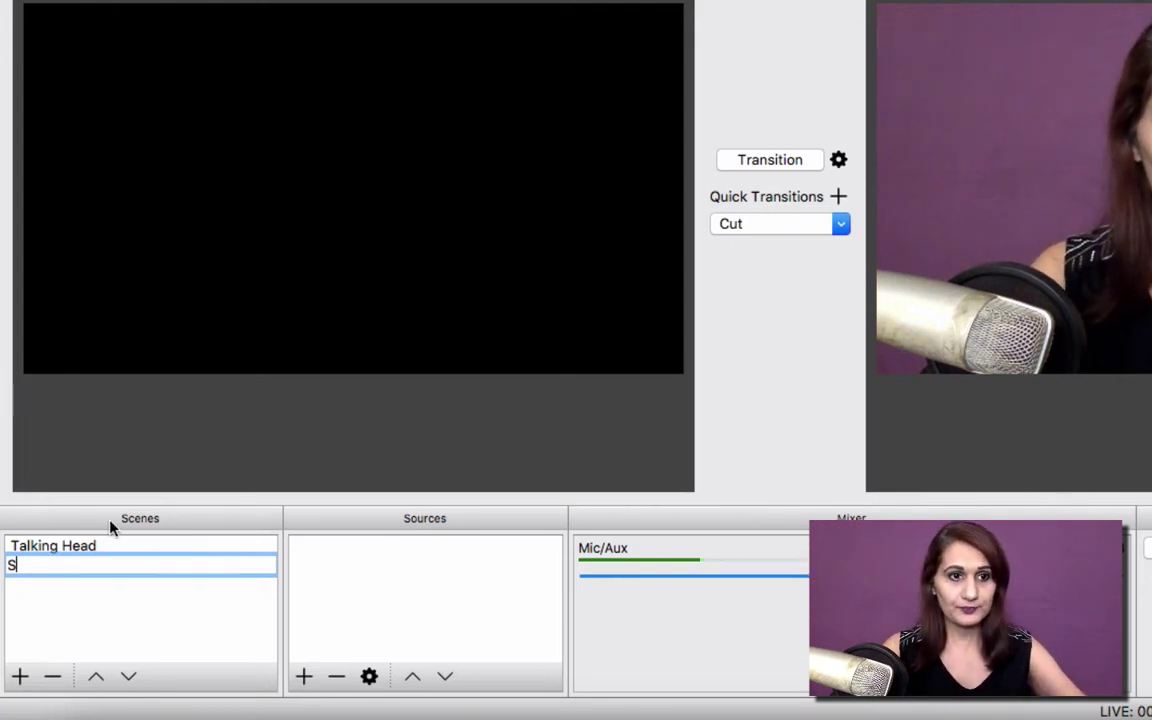
text(Presentation)
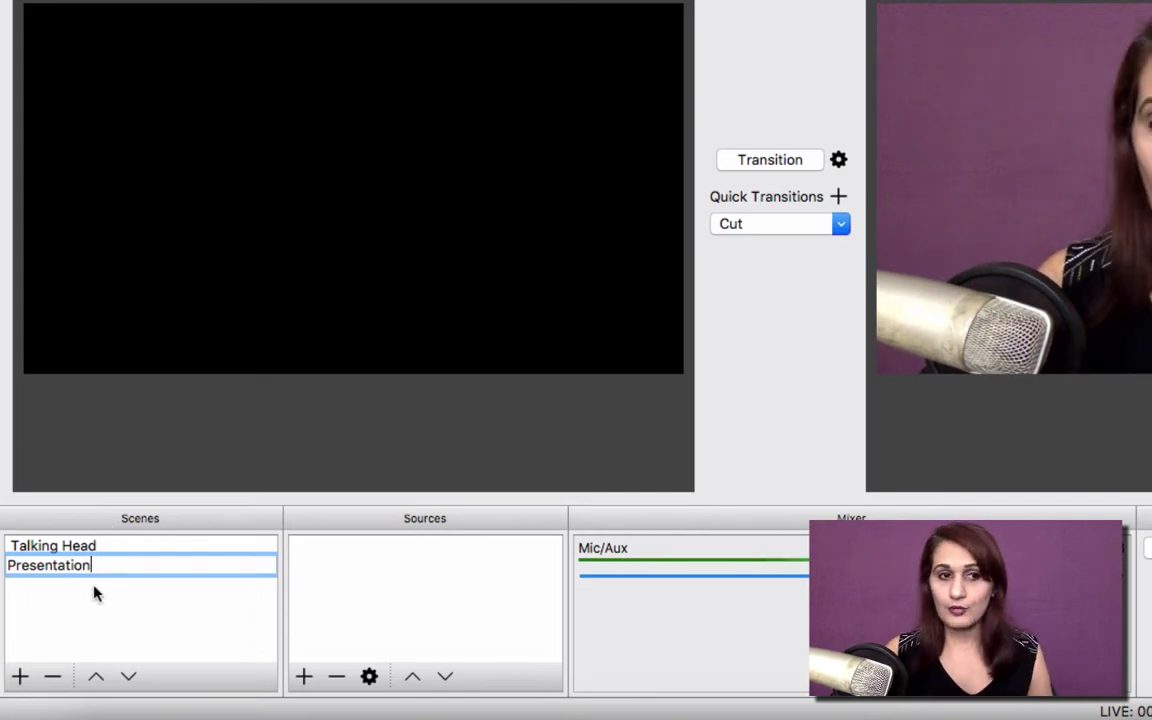
key(Return)
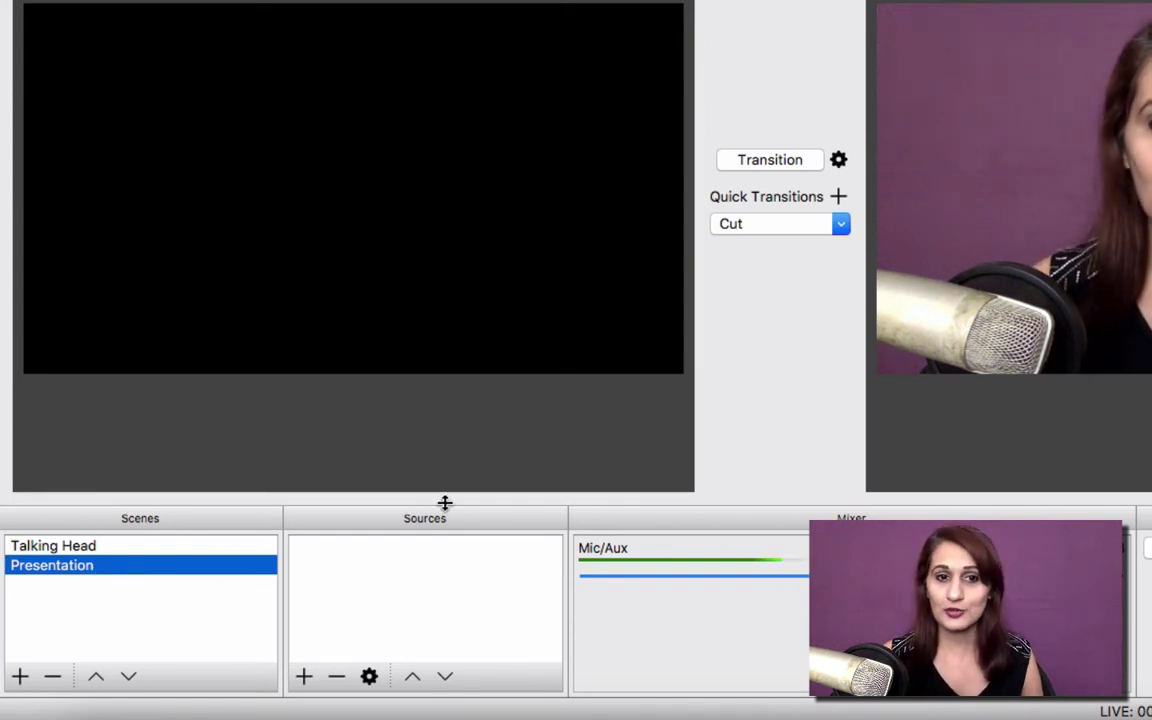
Add a new Image Slide Show source to the Presentation scene, keeping the name "Image Slide Show"
click(304, 677)
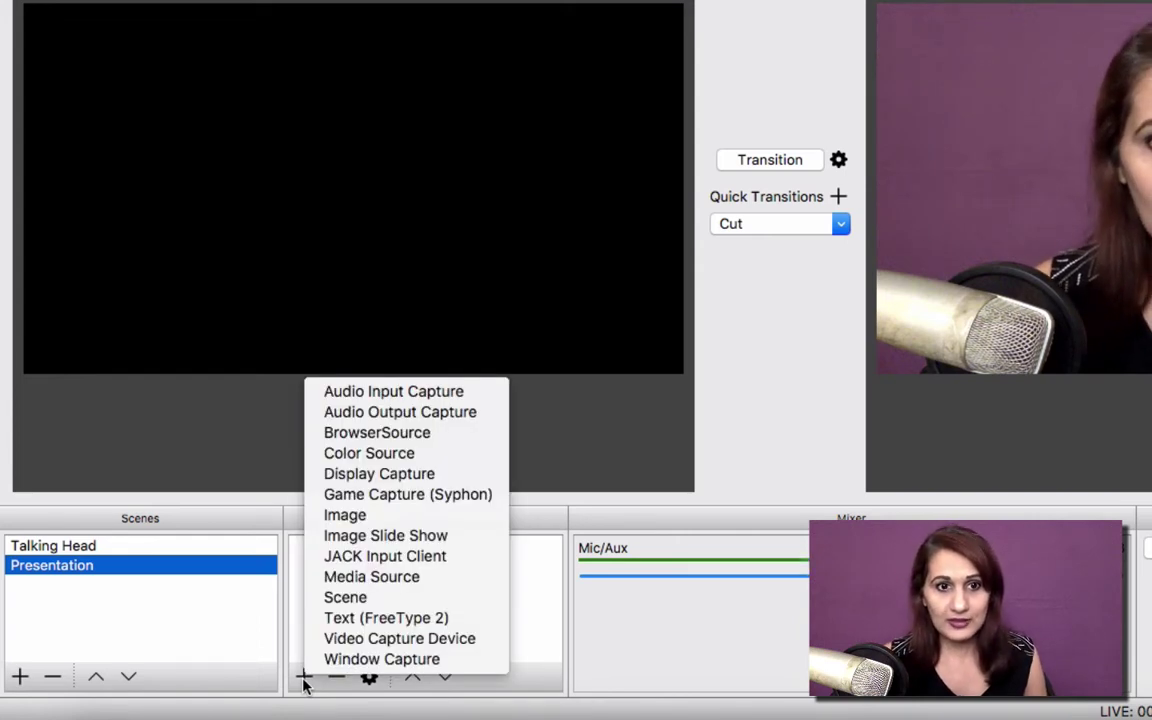
click(393, 536)
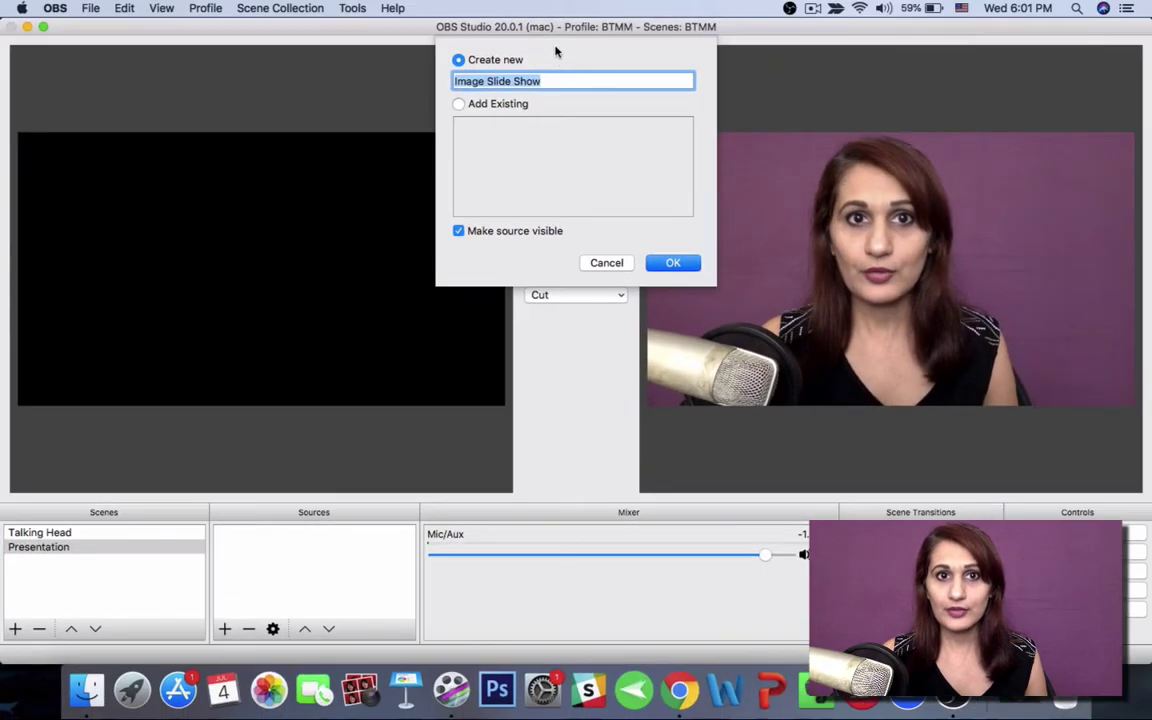
click(889, 197)
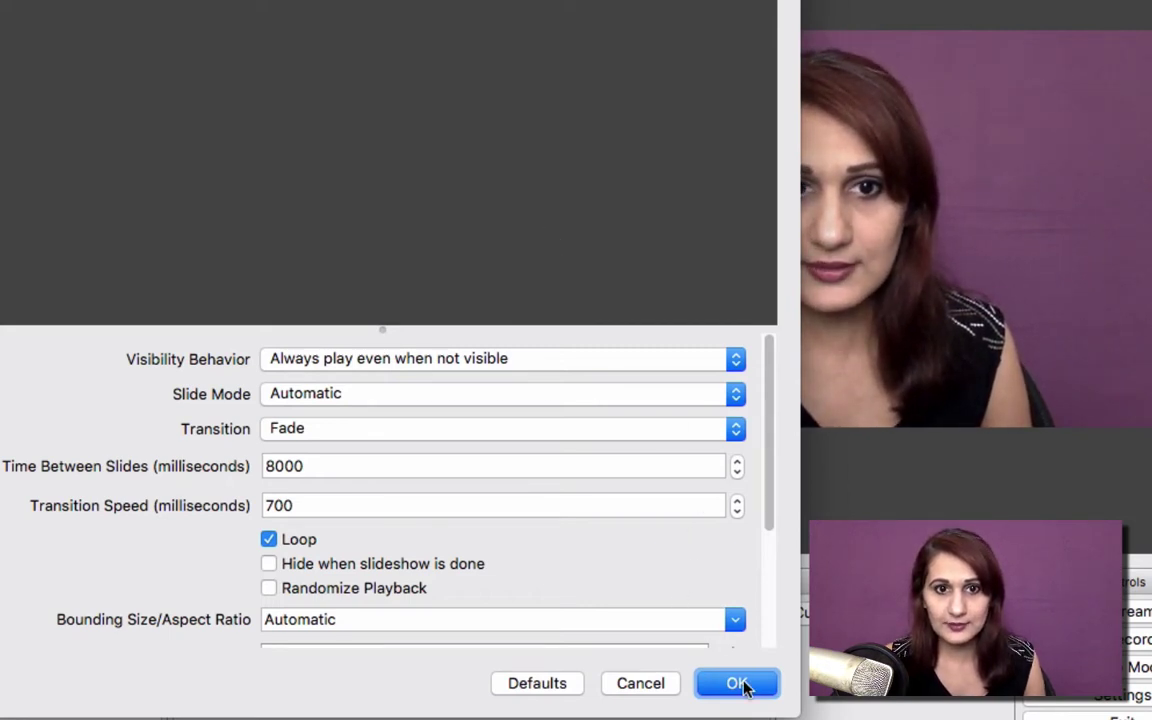
Set the slide show's slide mode to "Manual (Use hotkeys to control slideshow)", leaving its visibility behavior at "Always play even when not visible"
click(370, 398)
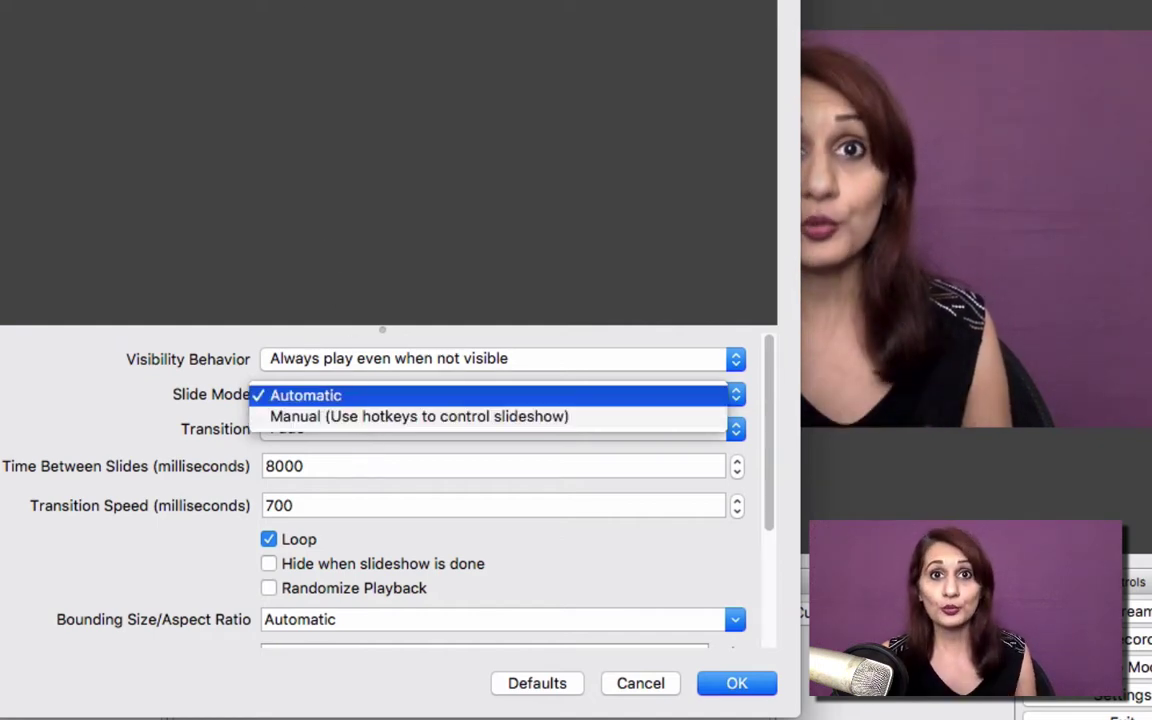
key(Return)
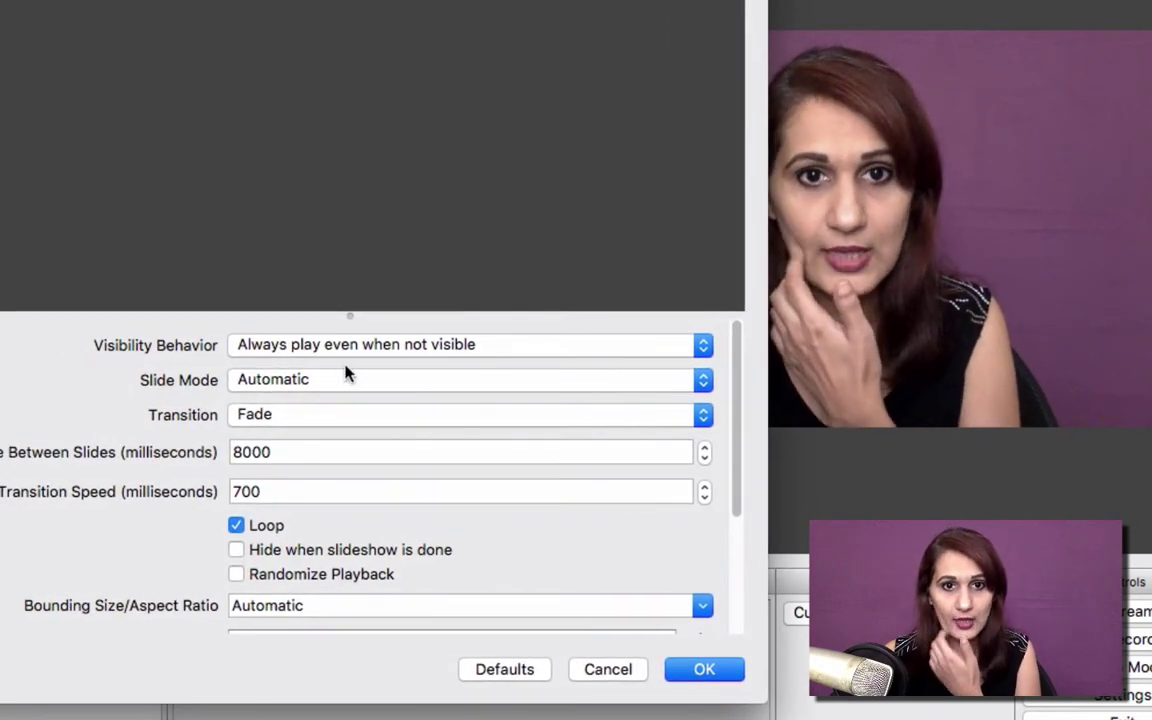
click(345, 374)
click(337, 406)
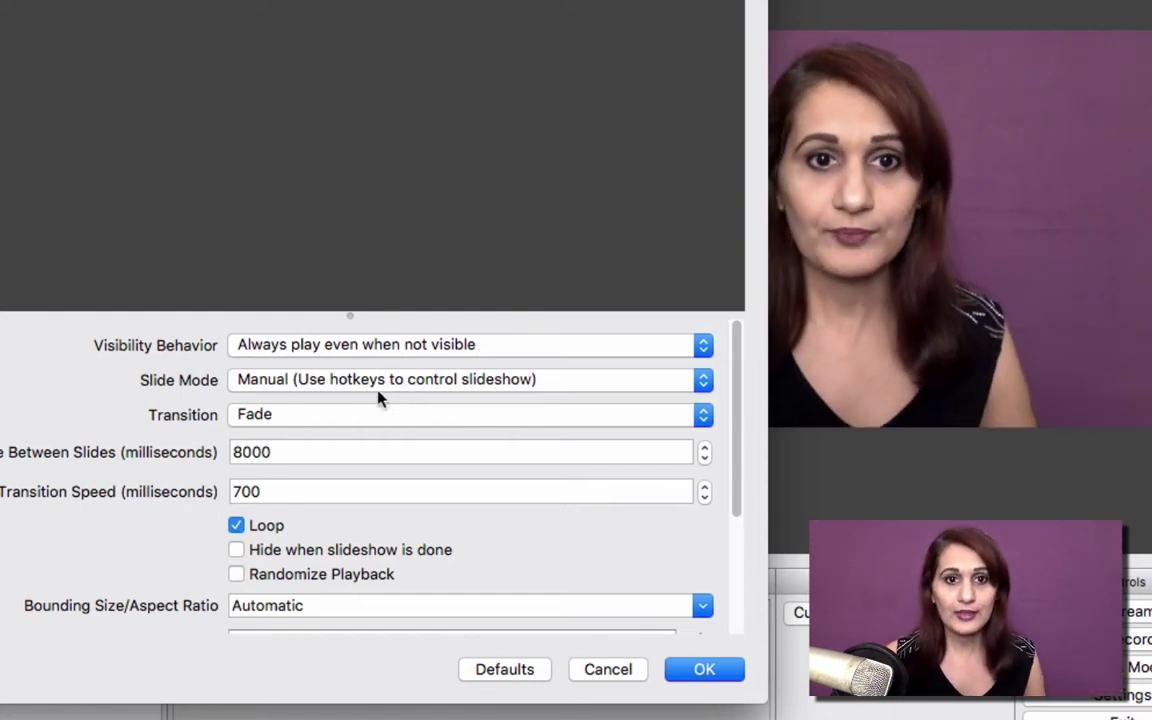
click(528, 346)
click(527, 345)
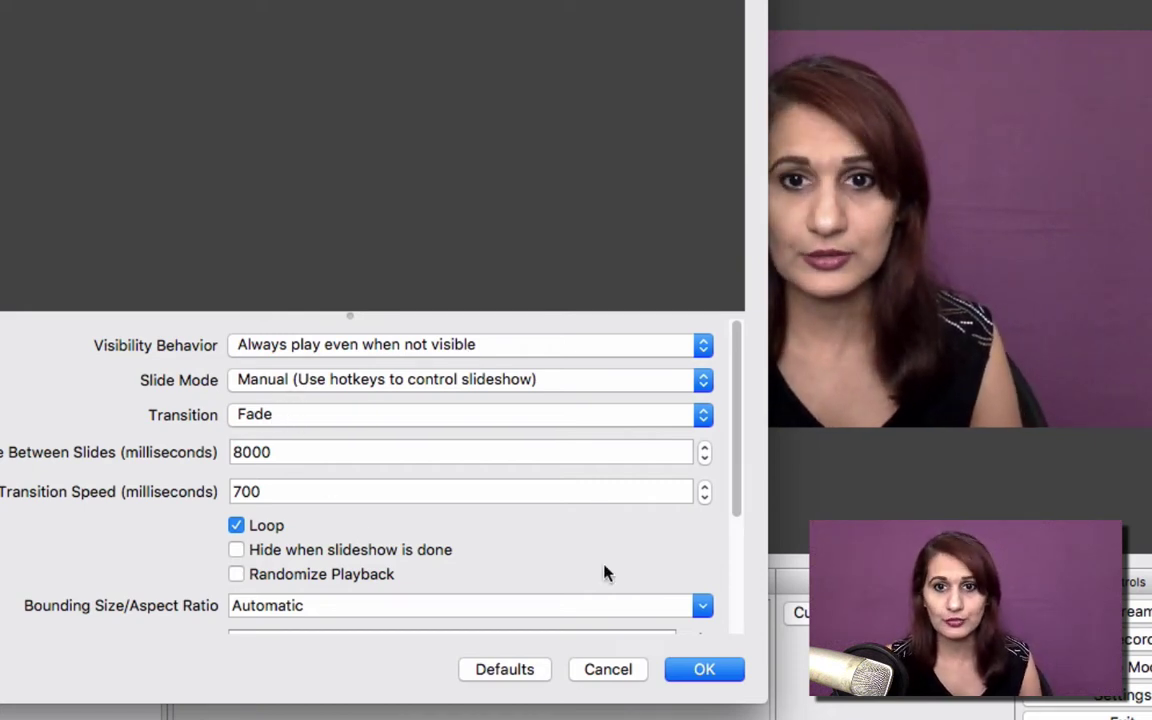
Add the Presentation folder from OBS Tutorial in Google Drive as the slide show's image directory and accept the source properties
scroll(605, 573, down, 5)
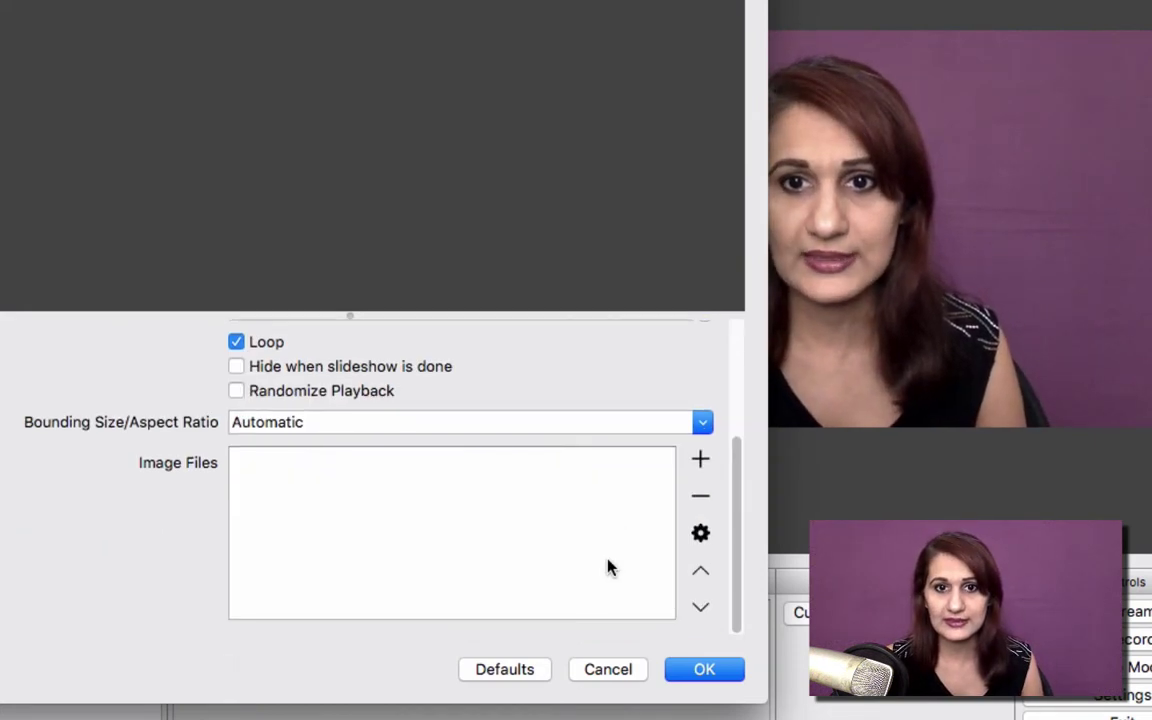
click(355, 483)
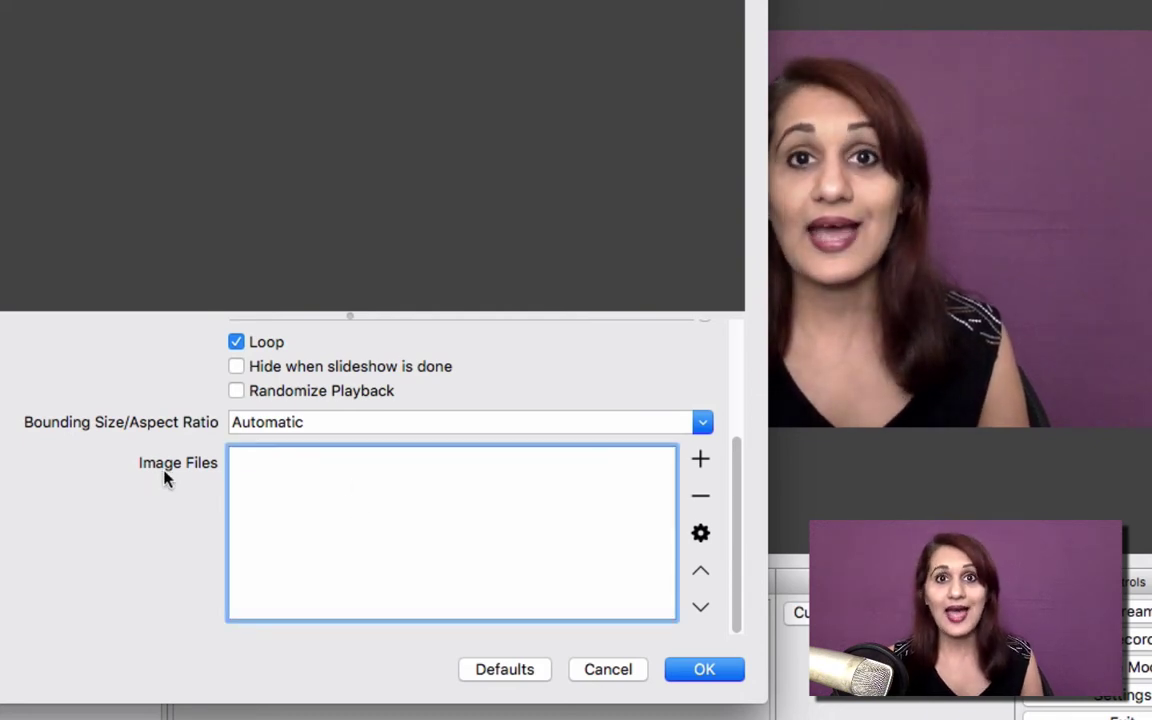
click(700, 462)
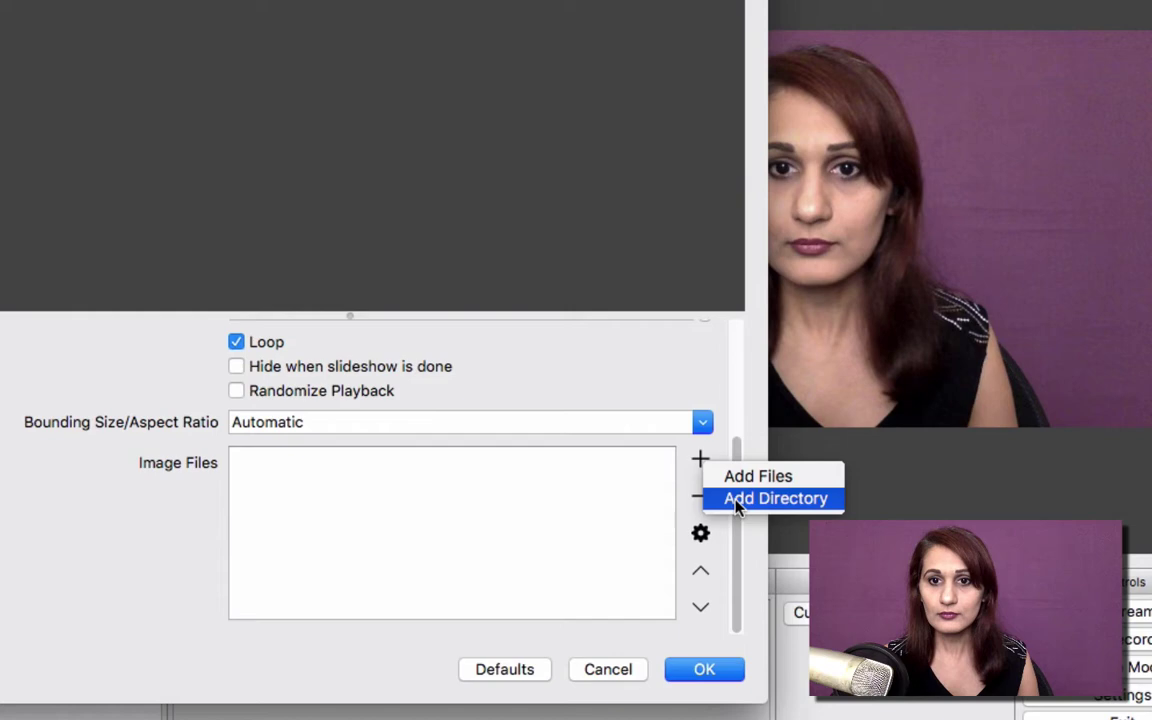
click(736, 498)
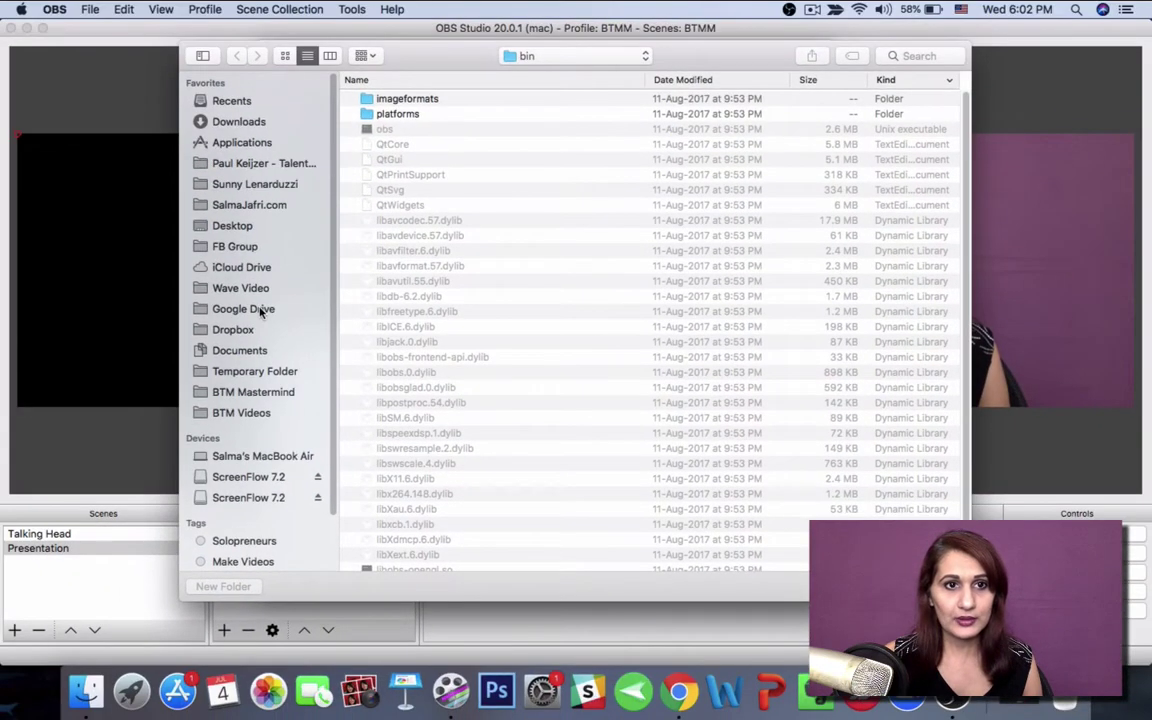
click(261, 312)
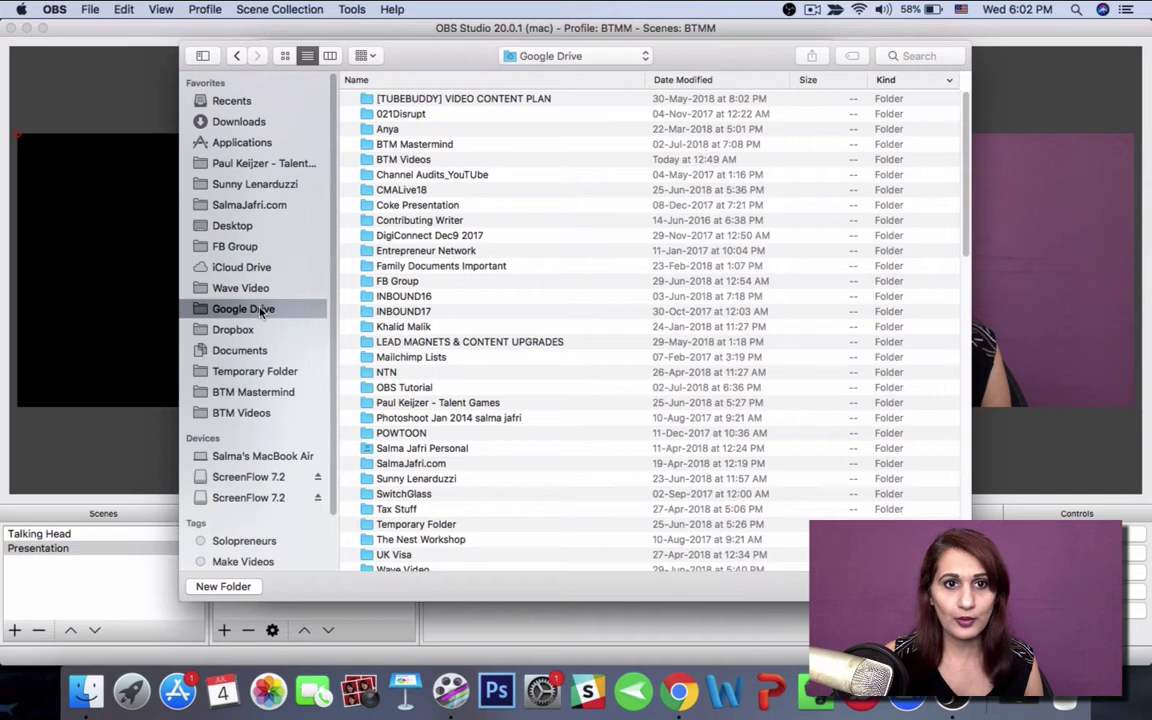
double_click(400, 389)
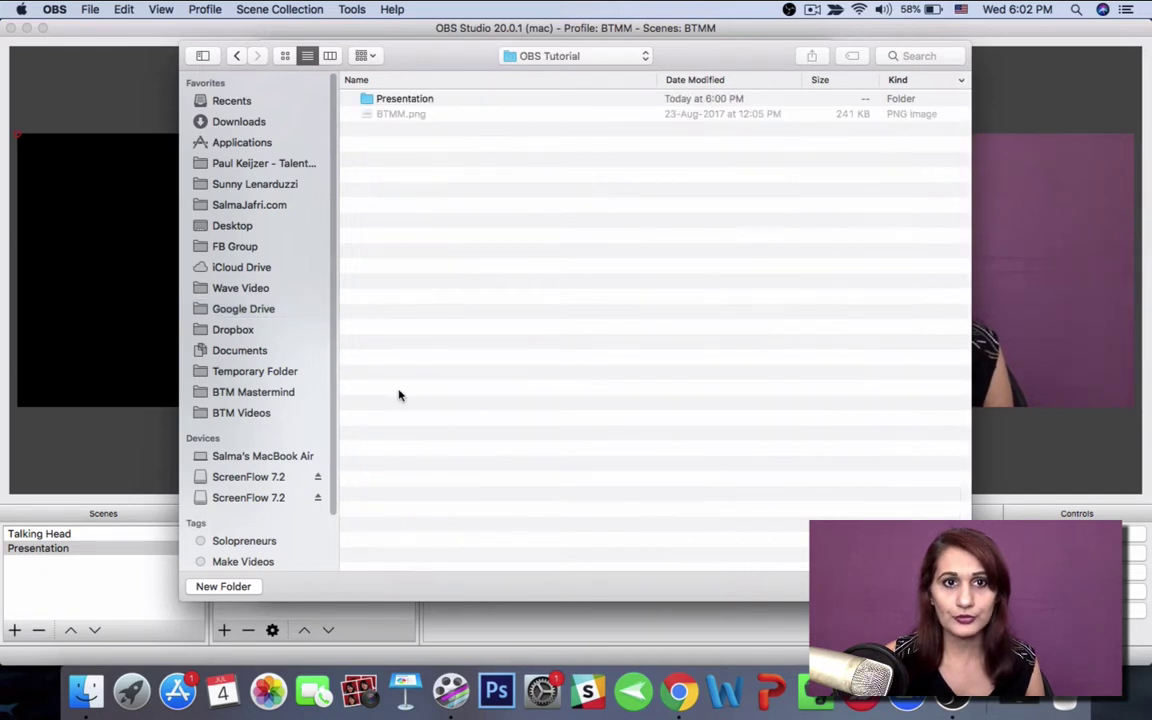
click(407, 100)
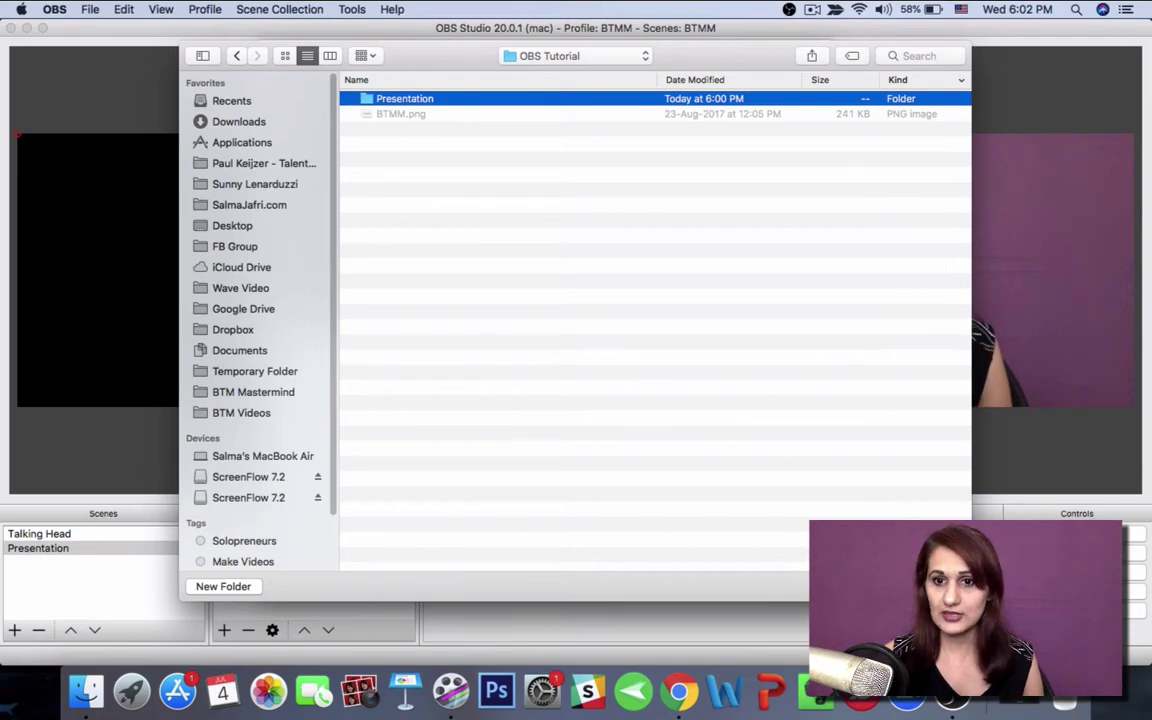
key(Return)
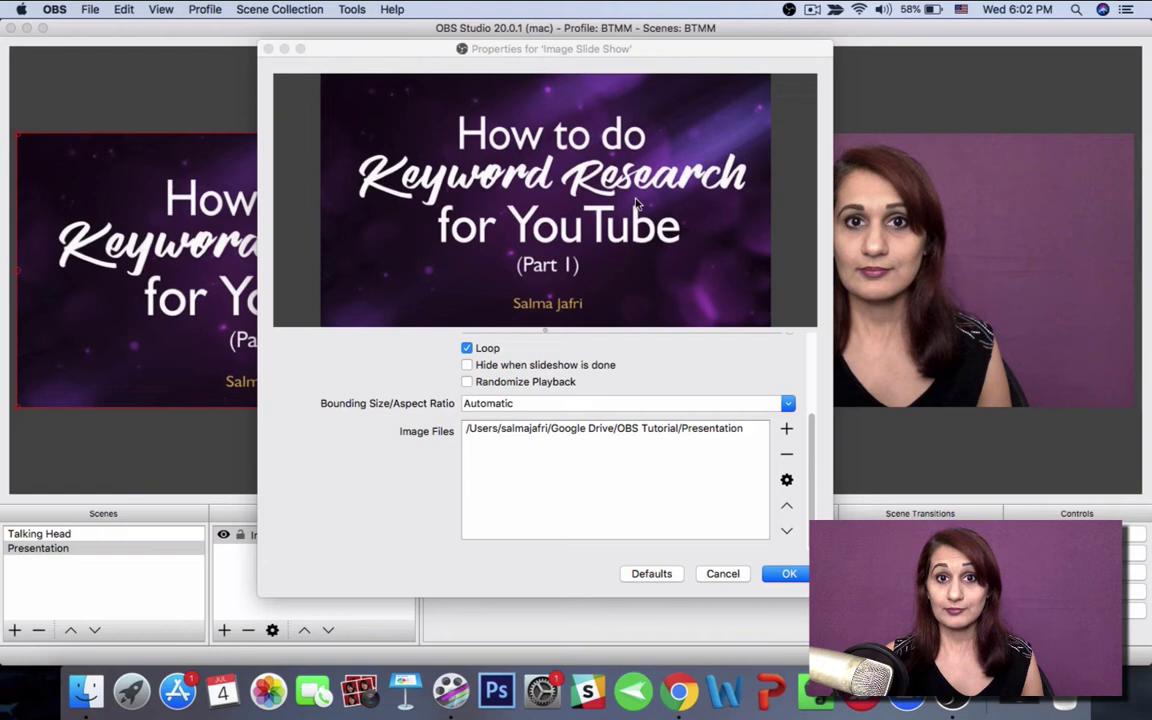
click(789, 575)
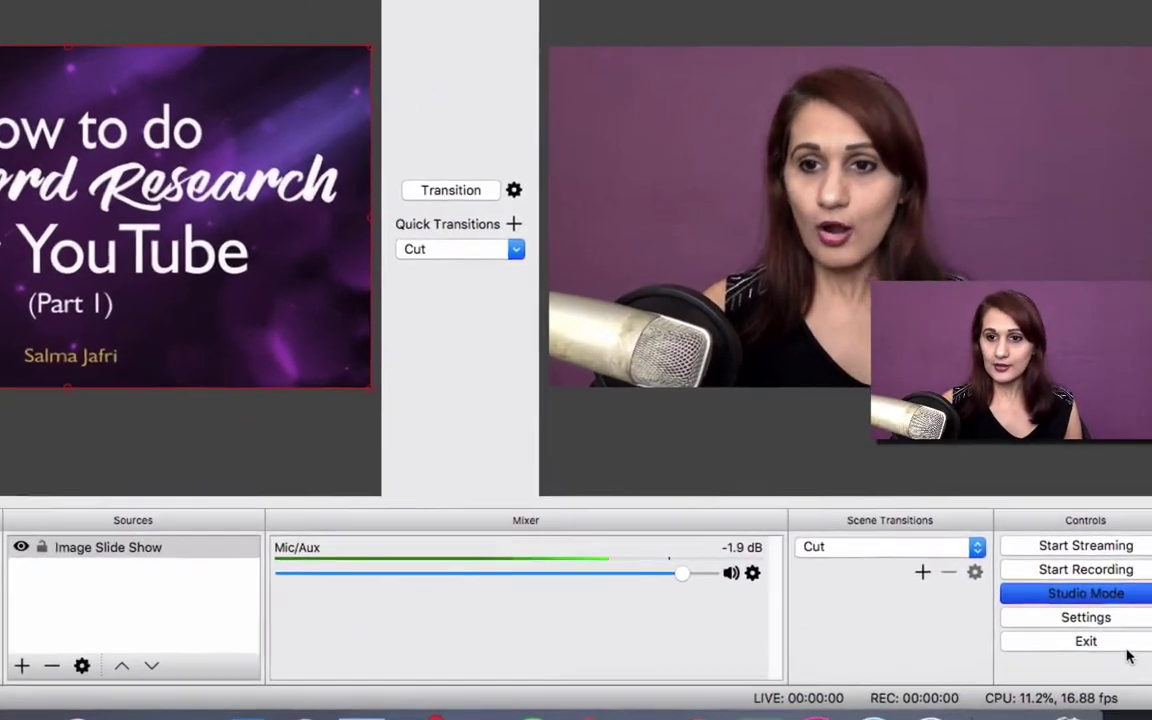
Assign the right arrow hotkey to Next Slide and the left arrow hotkey to Previous Slide for the Image Slide Show, and save the settings
click(1078, 624)
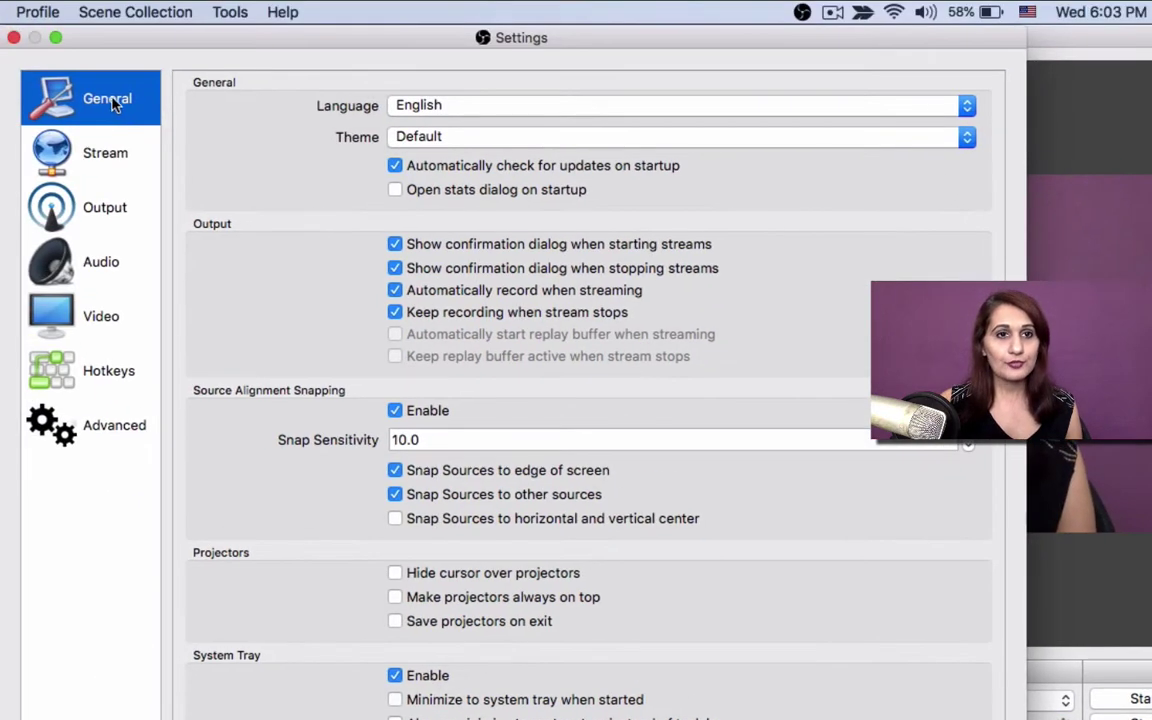
click(105, 374)
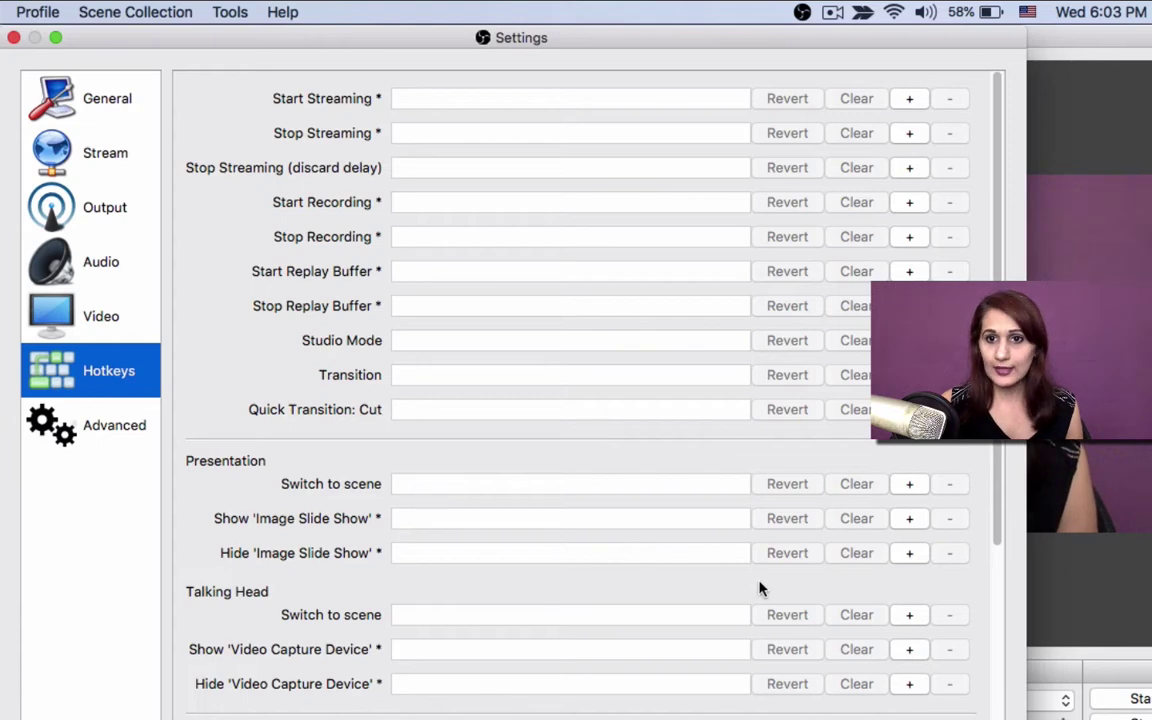
scroll(760, 589, down, 6)
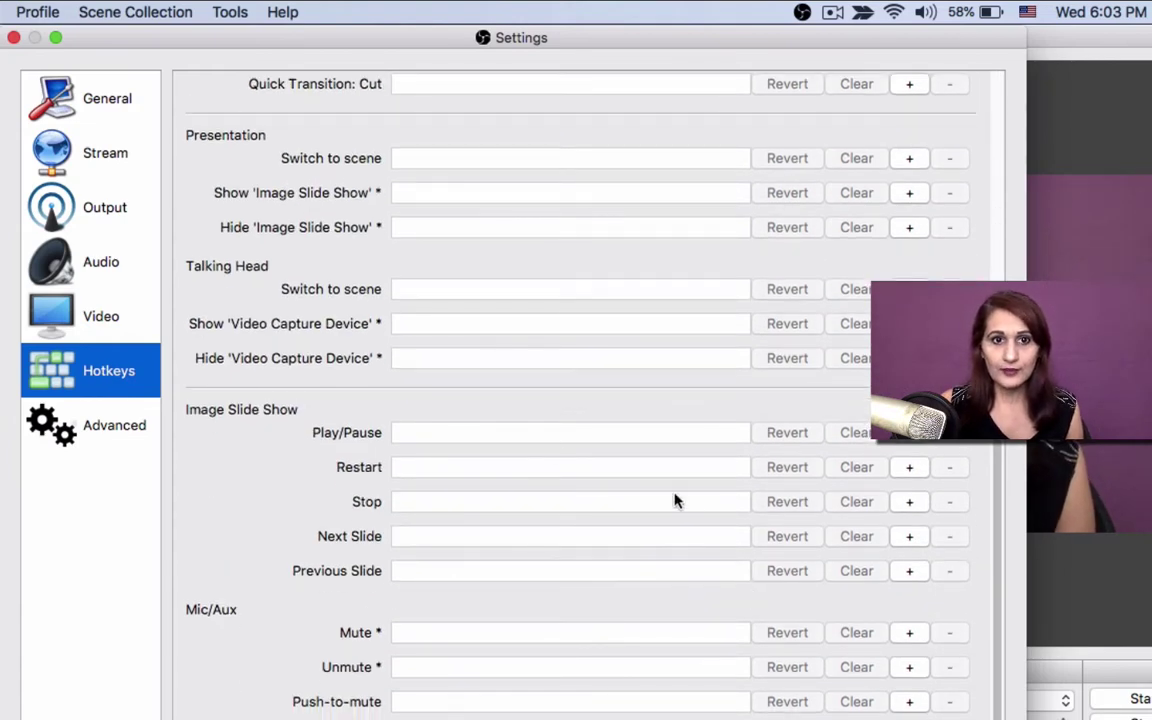
click(408, 538)
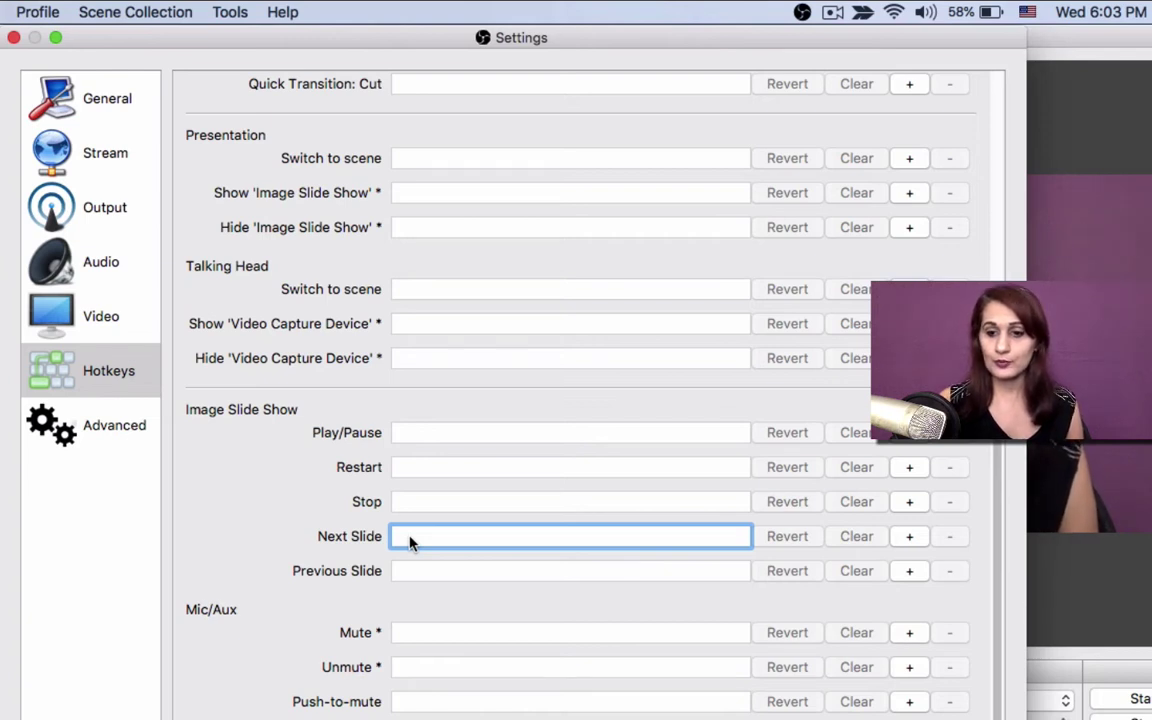
key(Right)
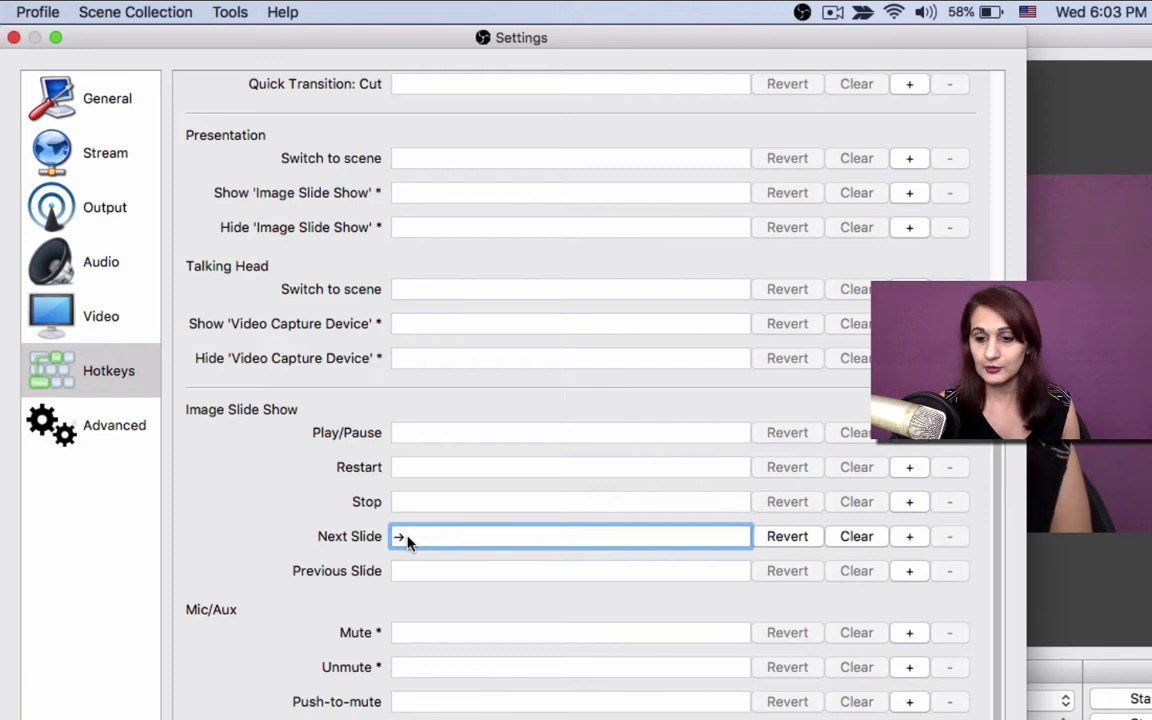
click(427, 578)
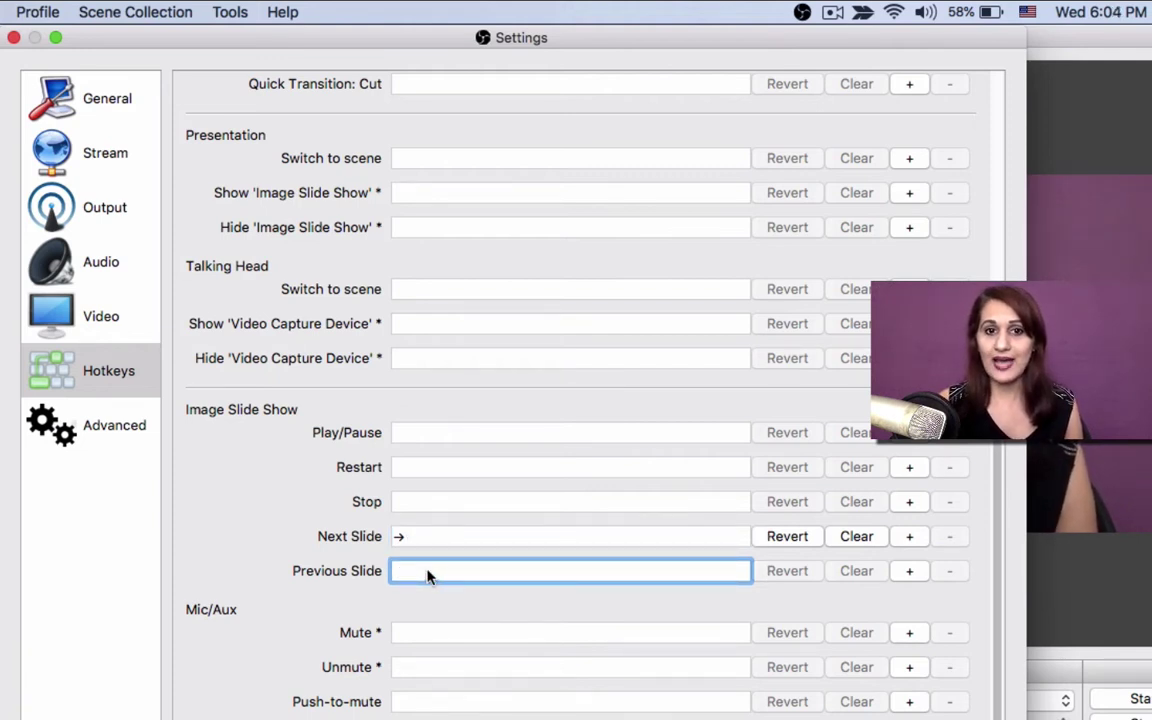
key(Left)
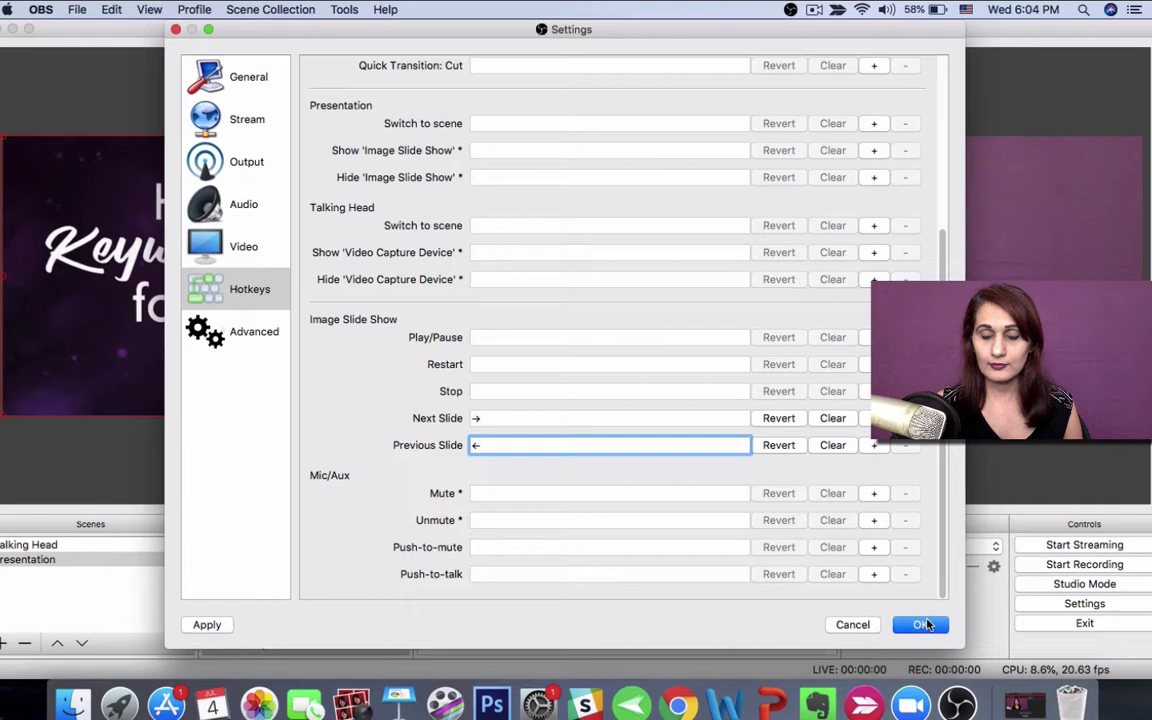
click(918, 622)
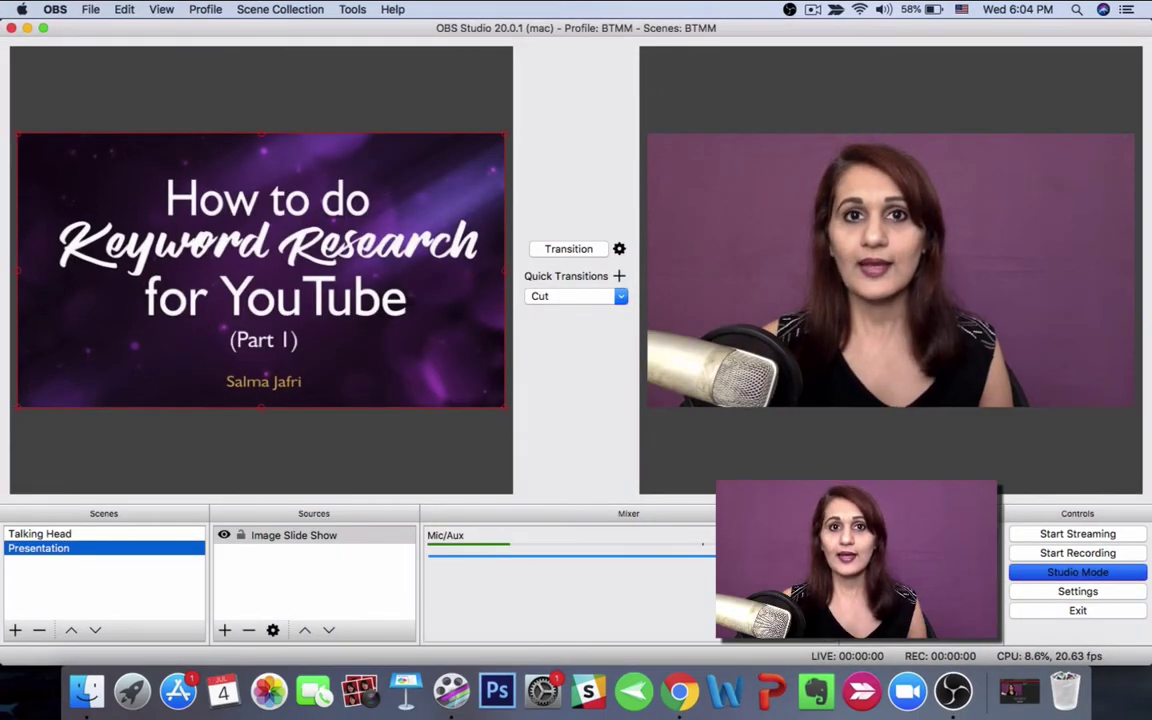
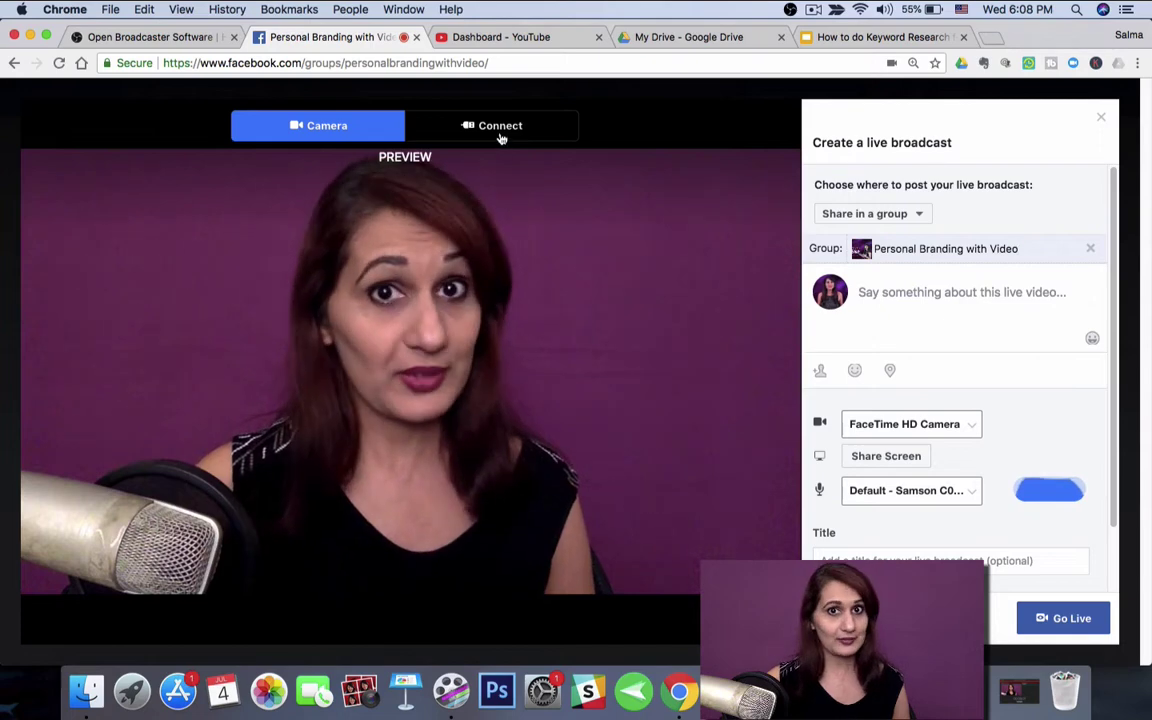
Show the Connect details for the Facebook group's live broadcast in Chrome and copy the stream key
click(497, 128)
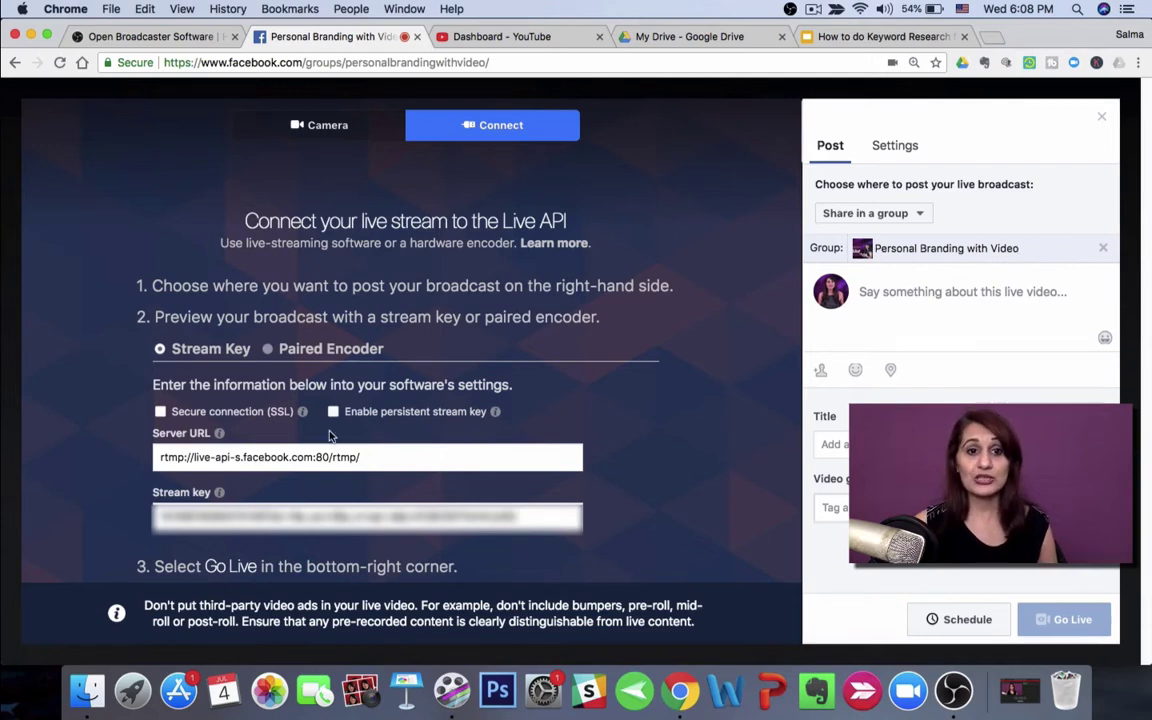
click(314, 519)
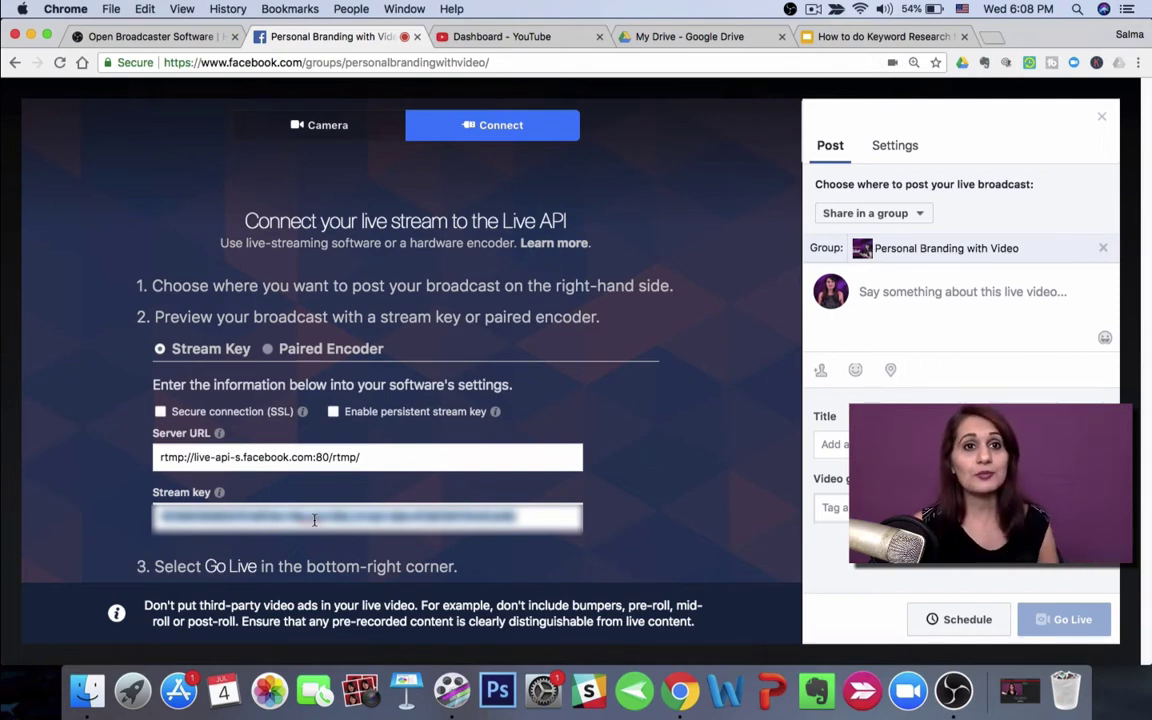
right_click(314, 524)
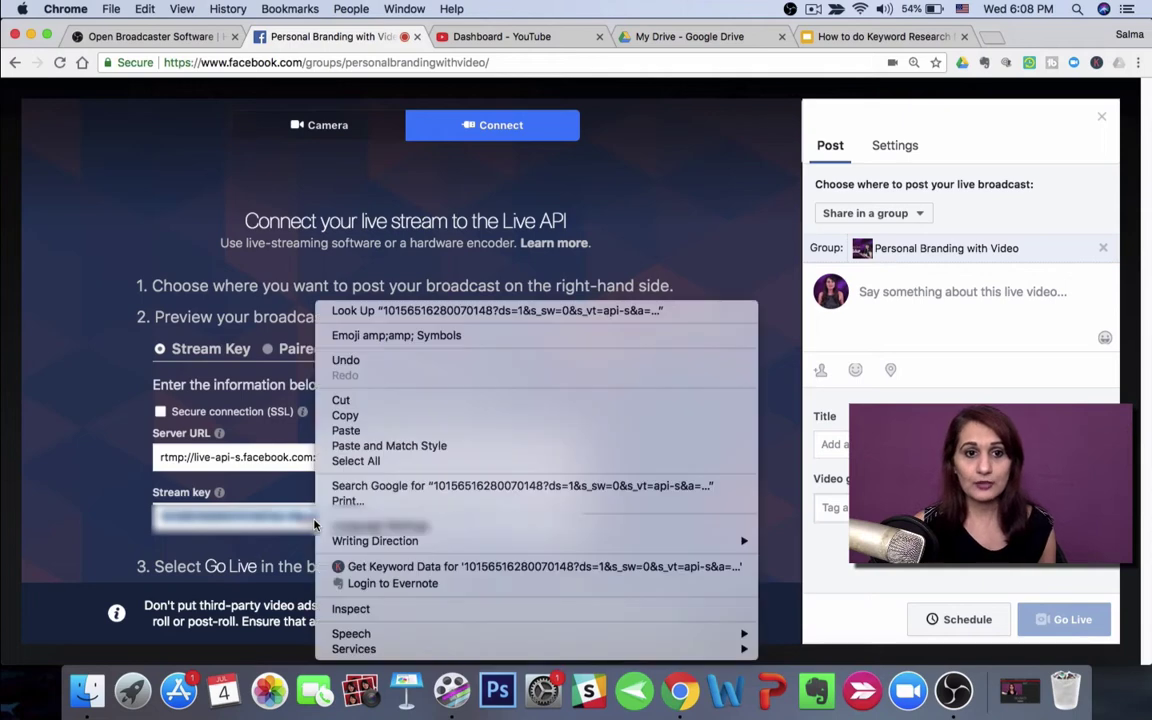
click(345, 415)
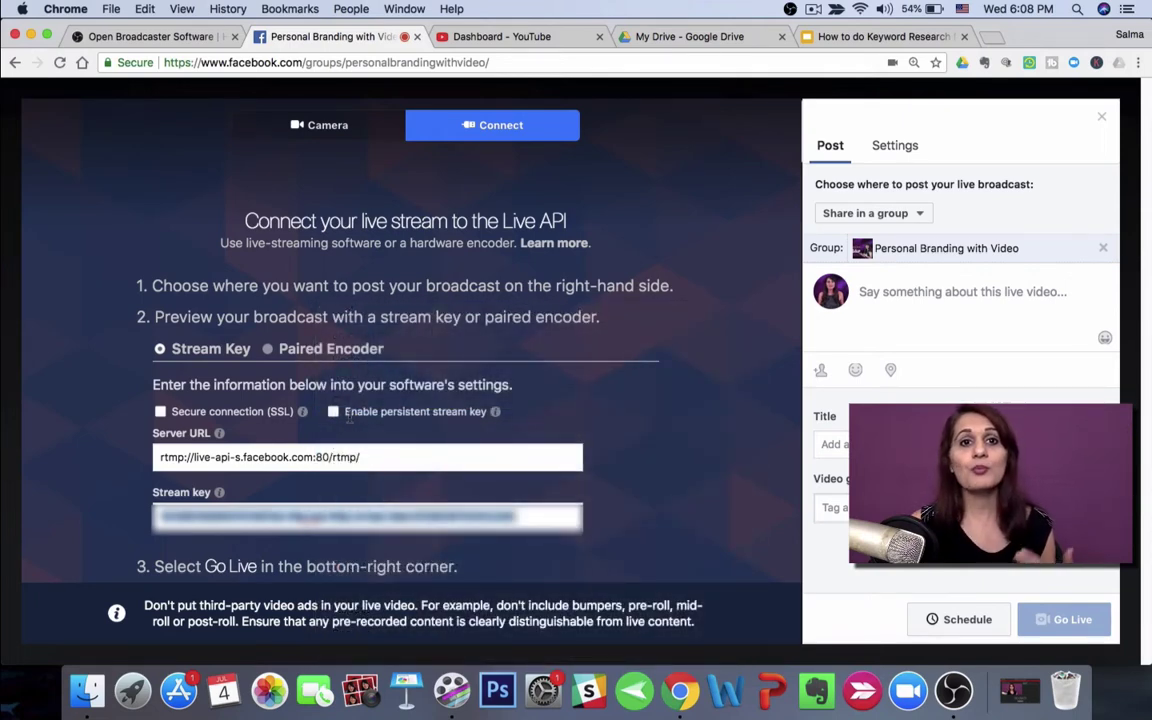
Switch to OBS and set the streaming service to Facebook Live in the Stream settings
click(955, 692)
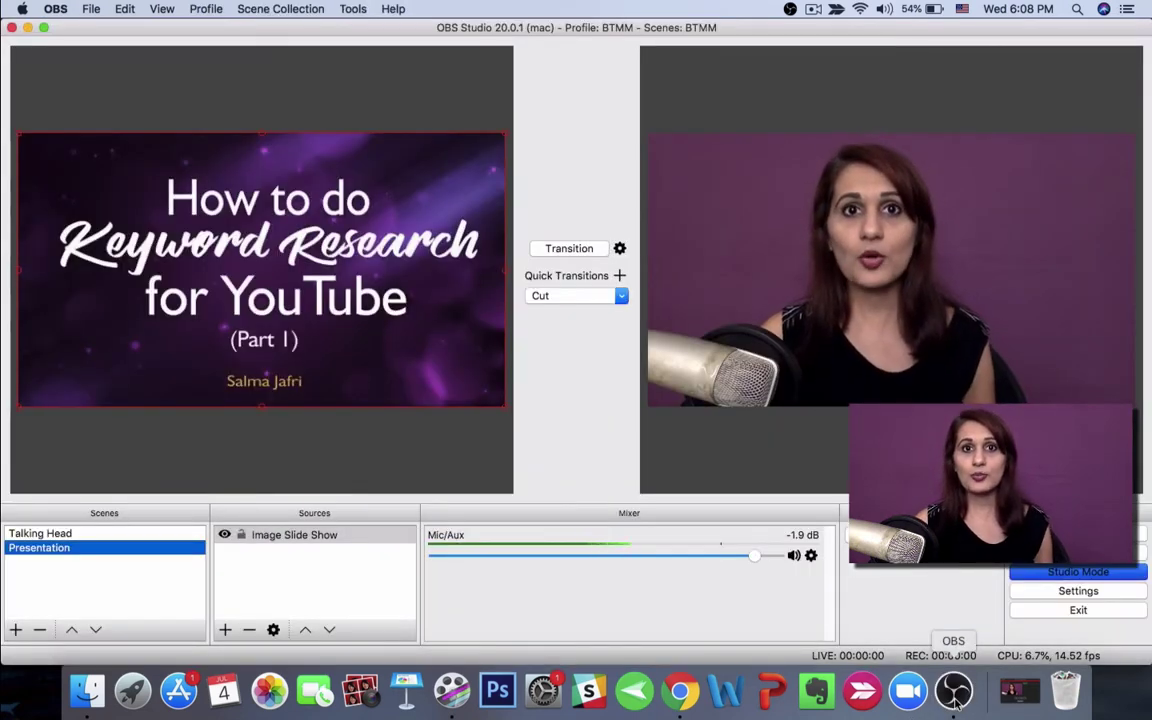
click(1078, 592)
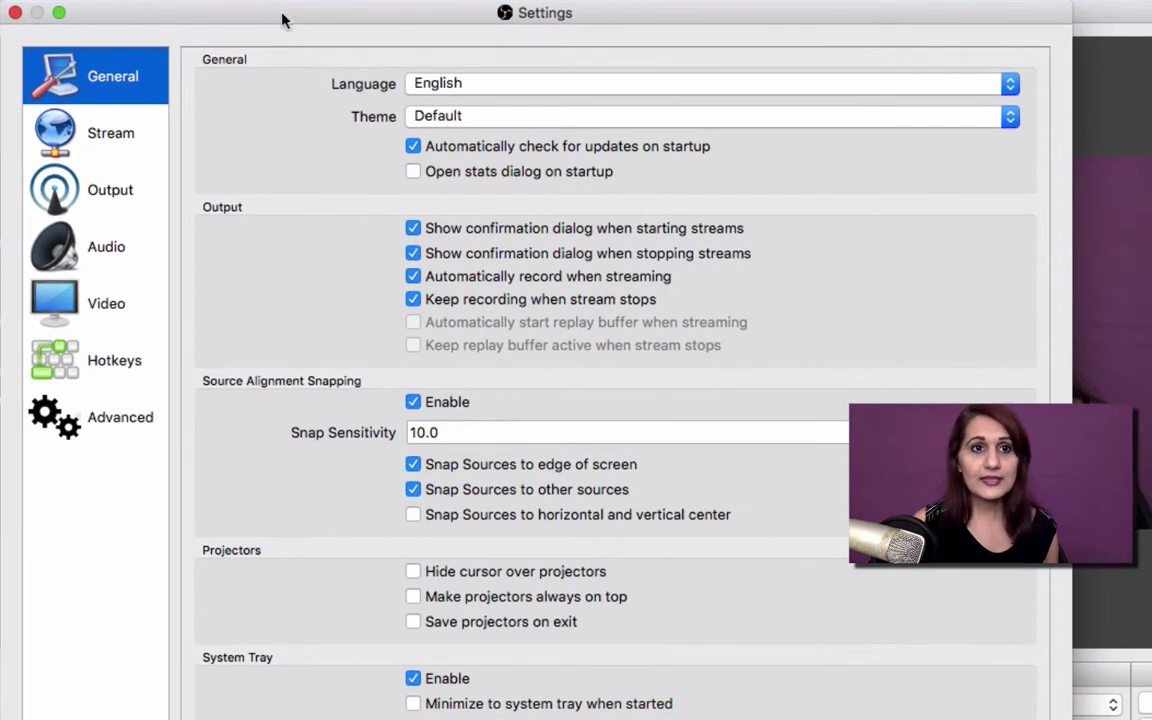
click(100, 143)
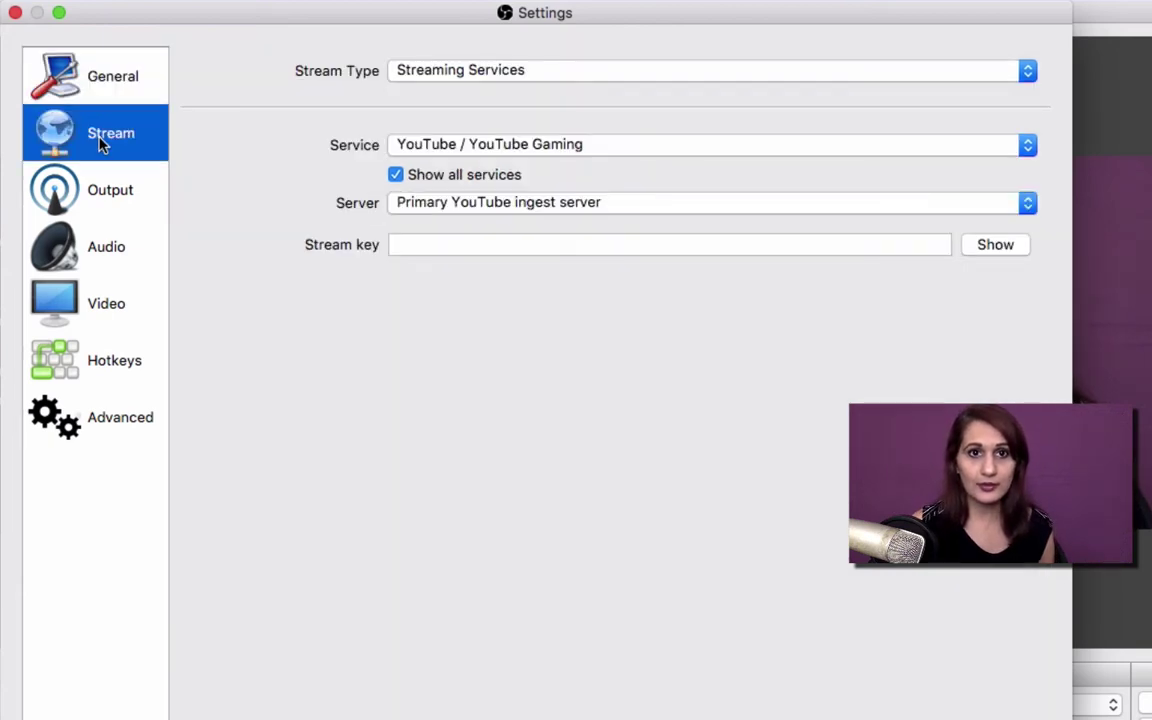
click(527, 146)
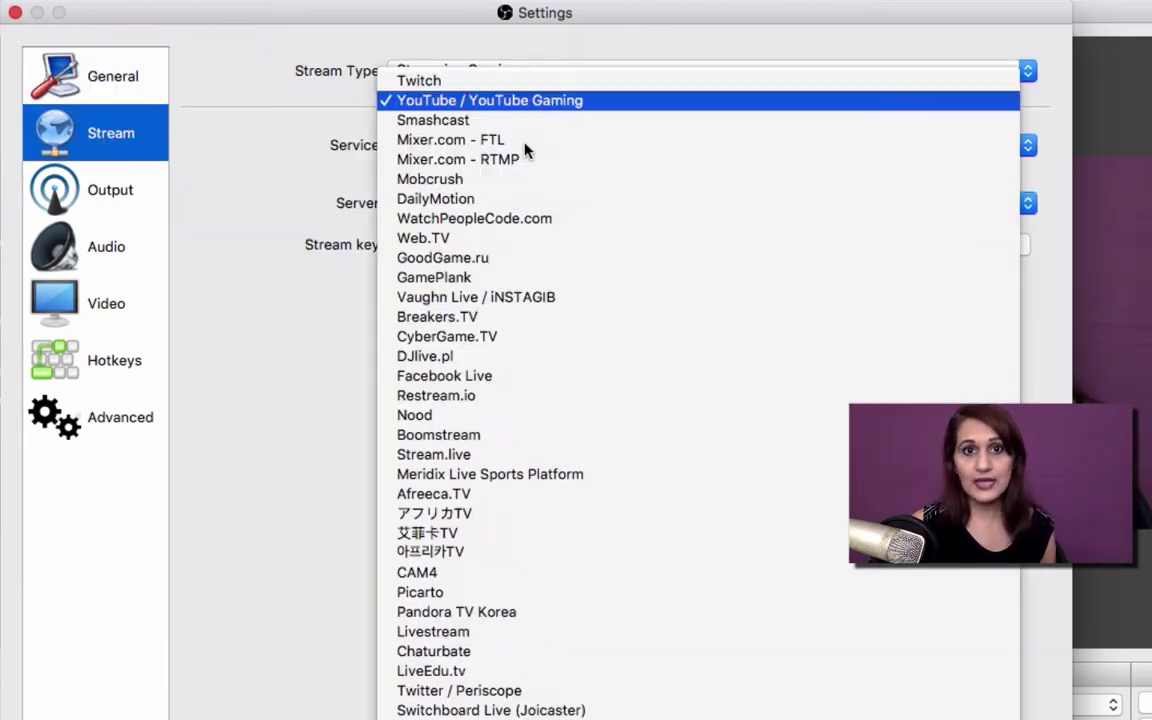
click(483, 379)
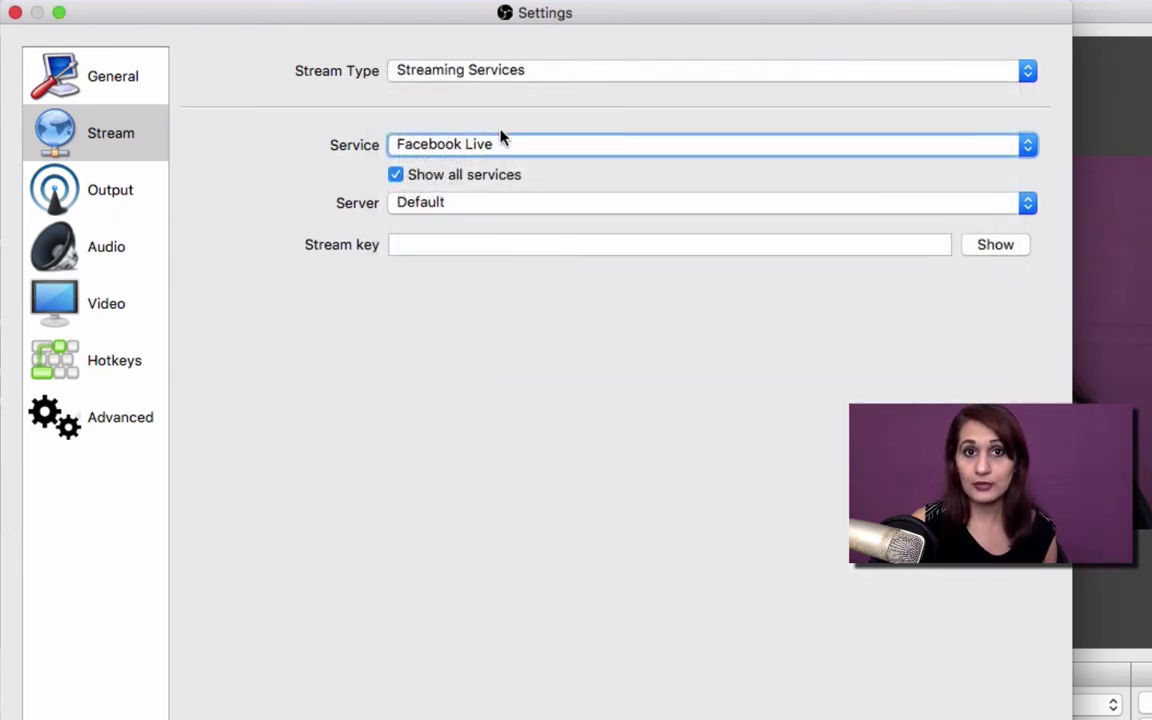
click(502, 142)
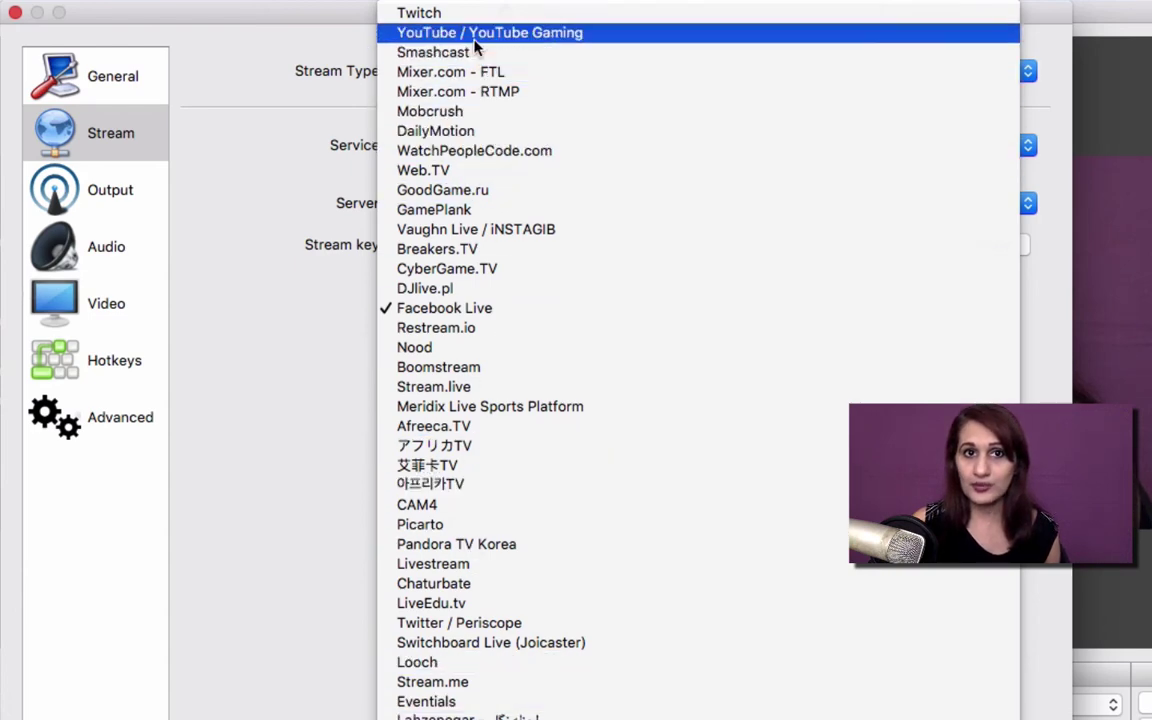
click(484, 316)
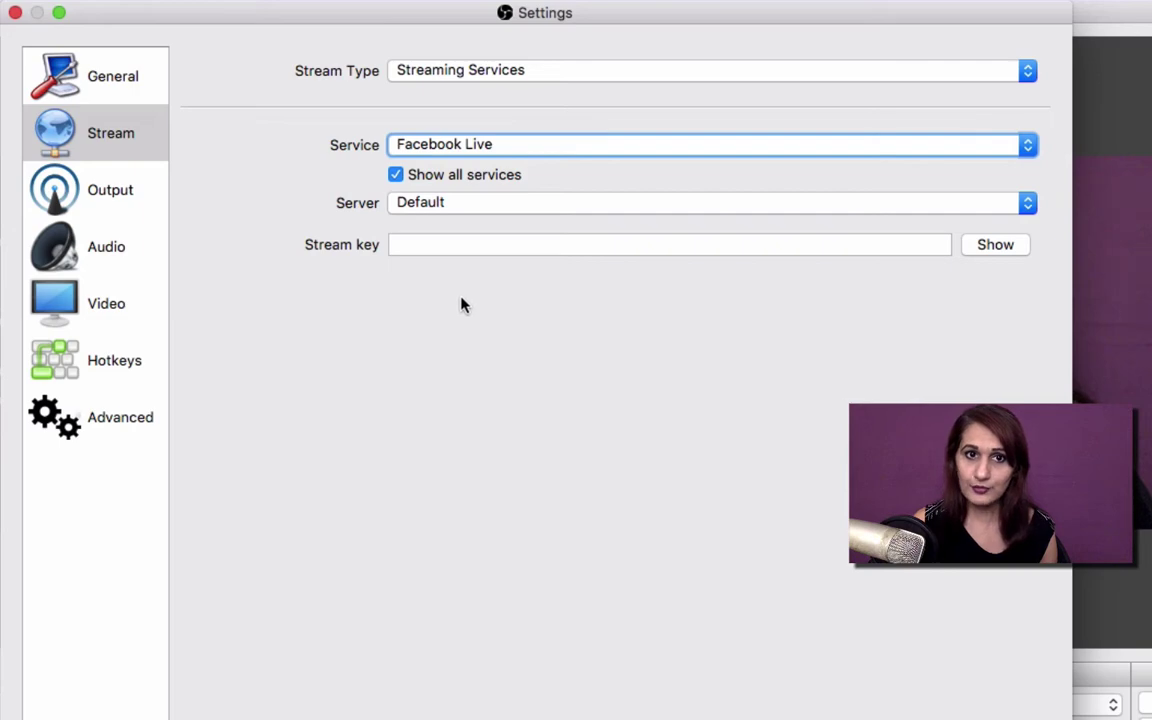
Paste the copied Facebook stream key into the stream key field and accept the settings
click(451, 242)
right_click(451, 242)
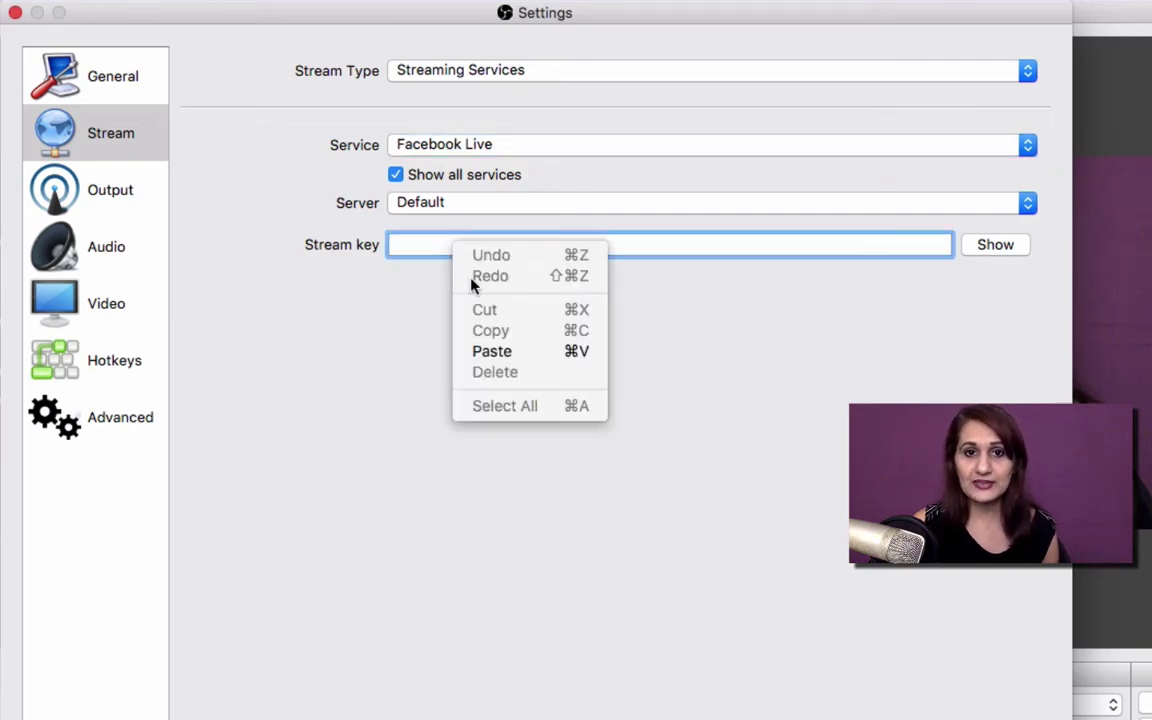
click(488, 422)
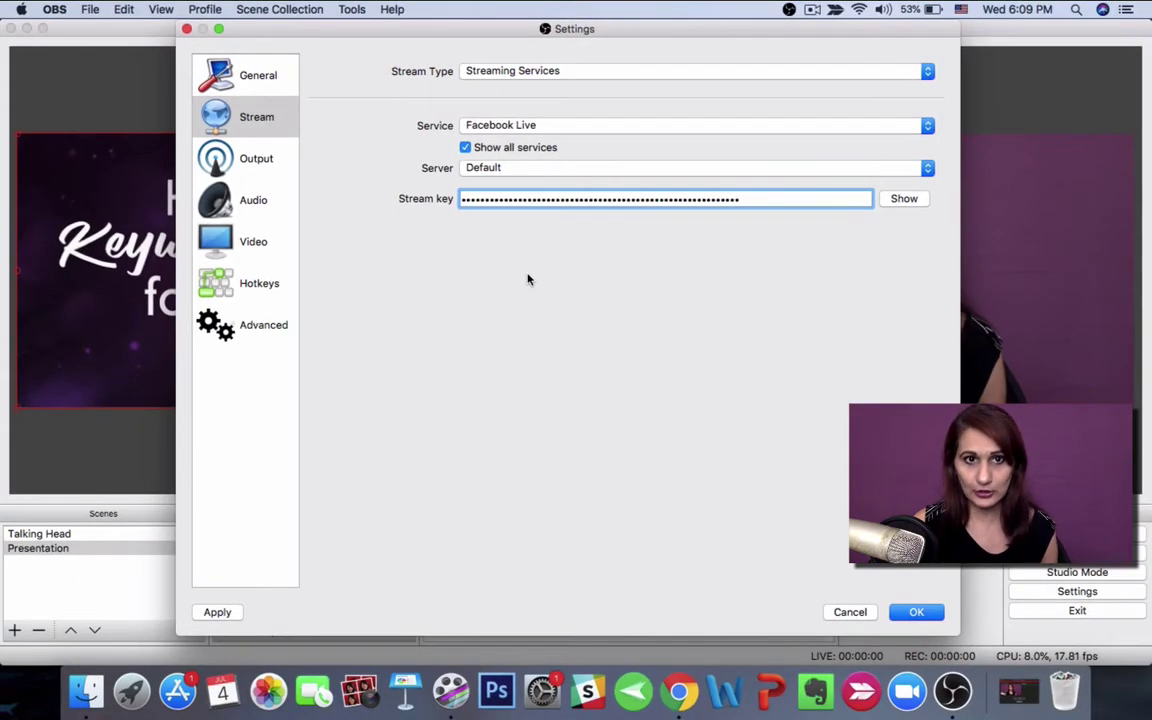
click(914, 614)
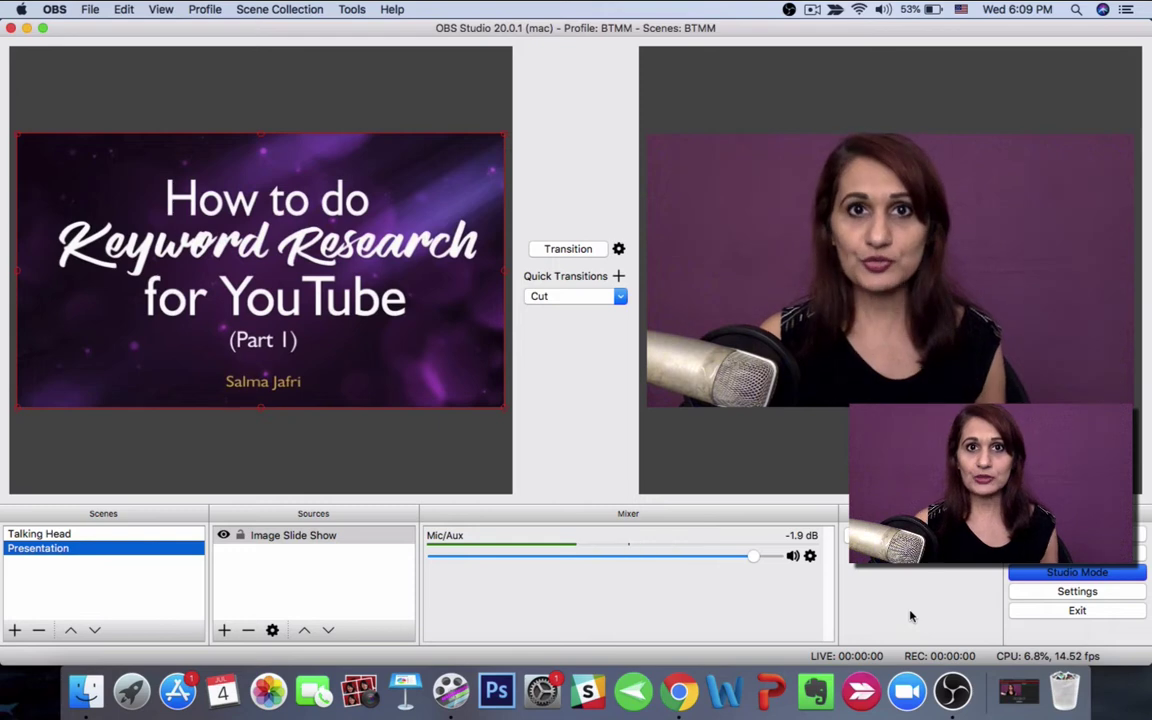
Switch to Chrome, open YouTube's Live Streaming dashboard and select the stream name/key under Encoder Setup
click(679, 691)
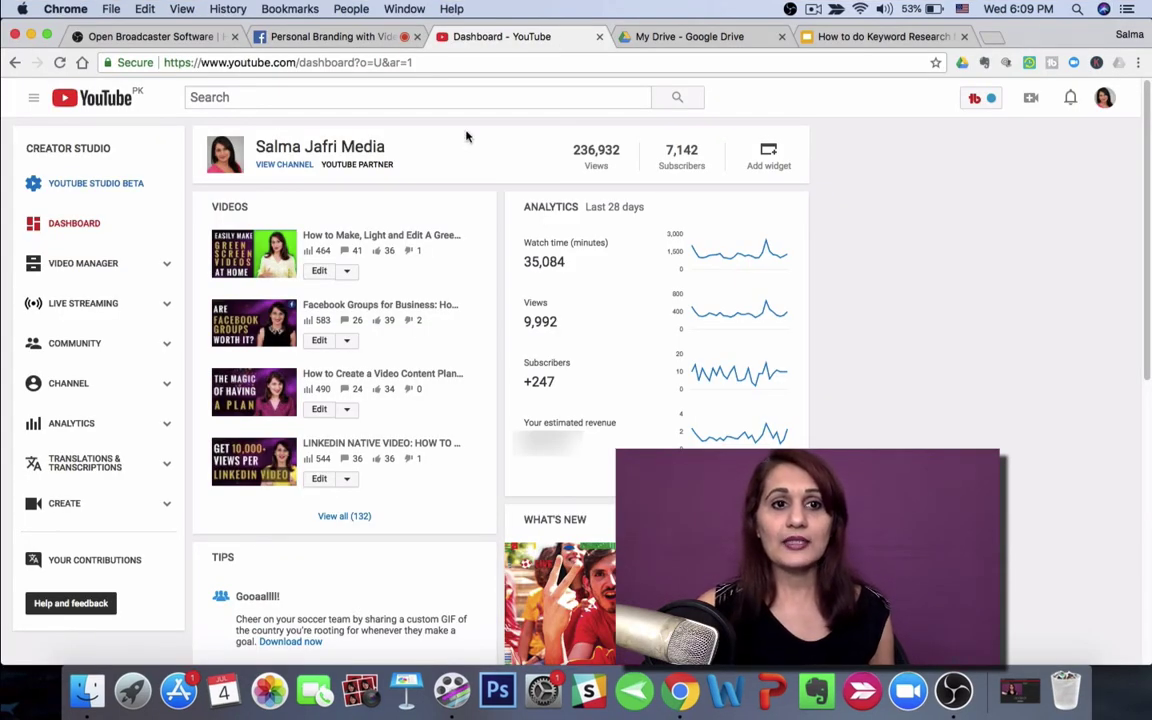
click(65, 310)
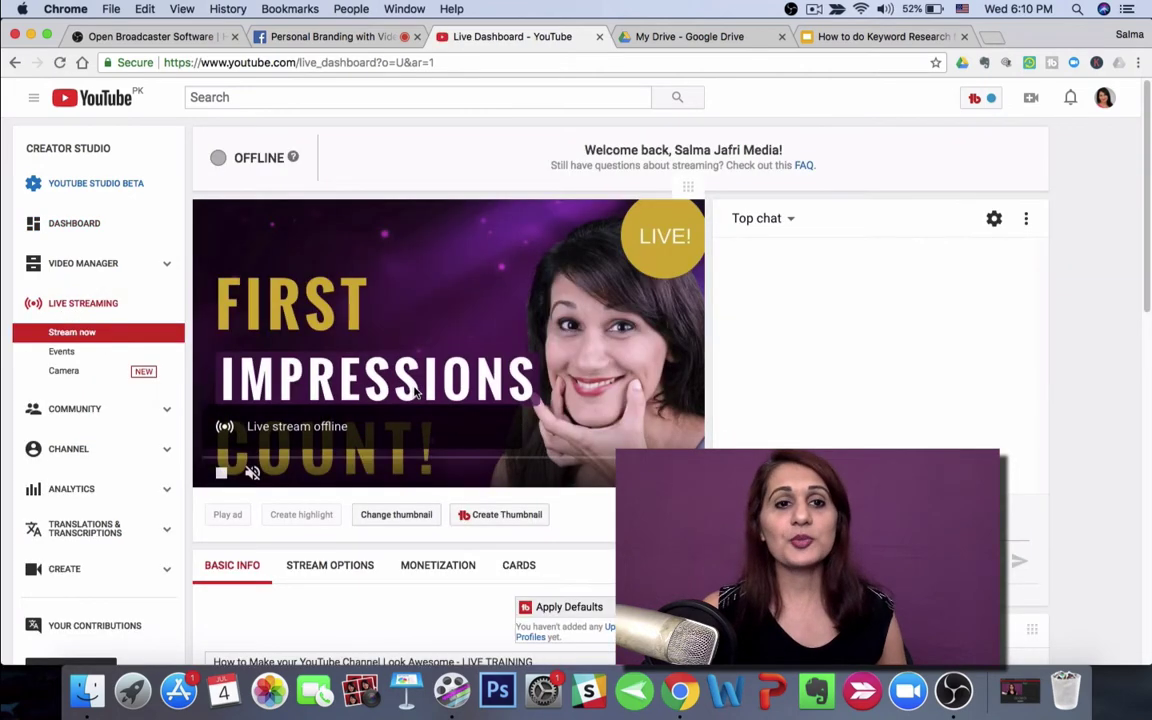
scroll(449, 358, down, 20)
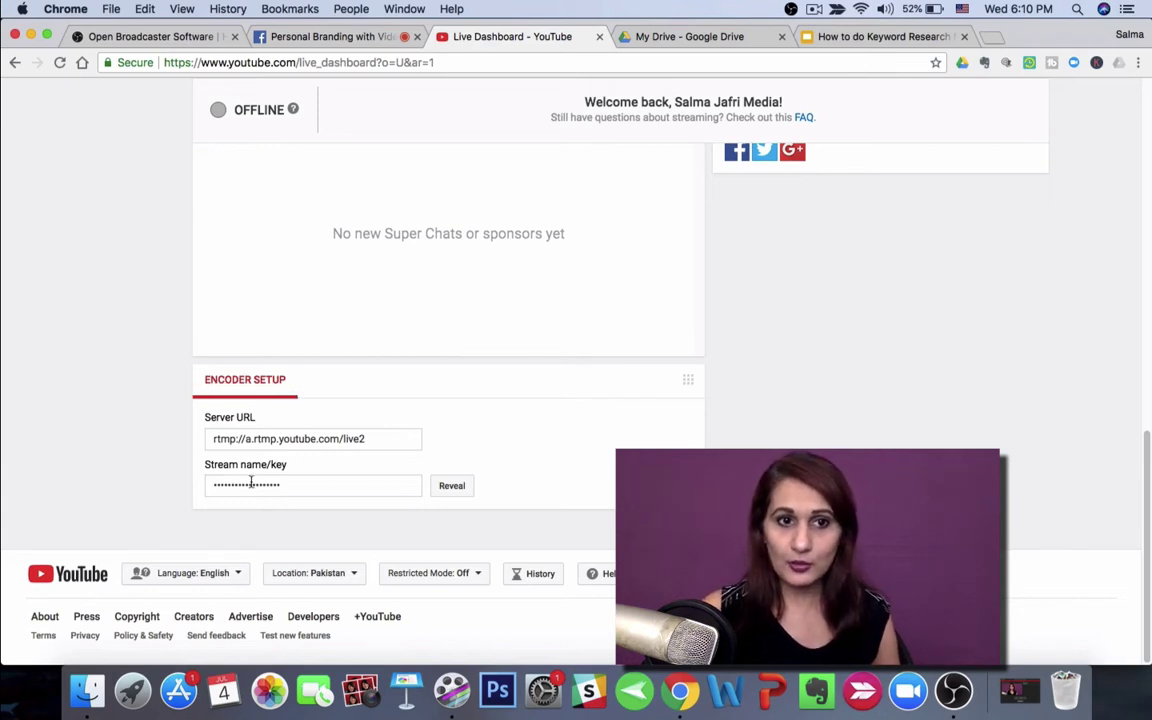
double_click(214, 484)
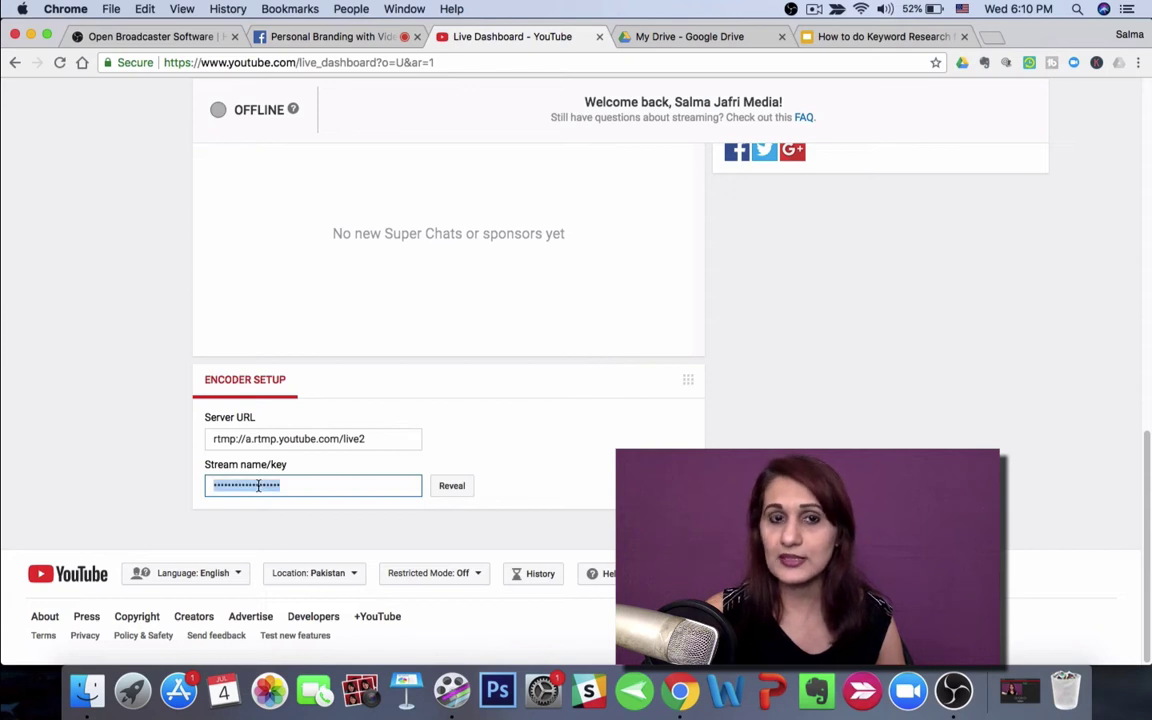
Switch to OBS and open the Stream settings
click(953, 690)
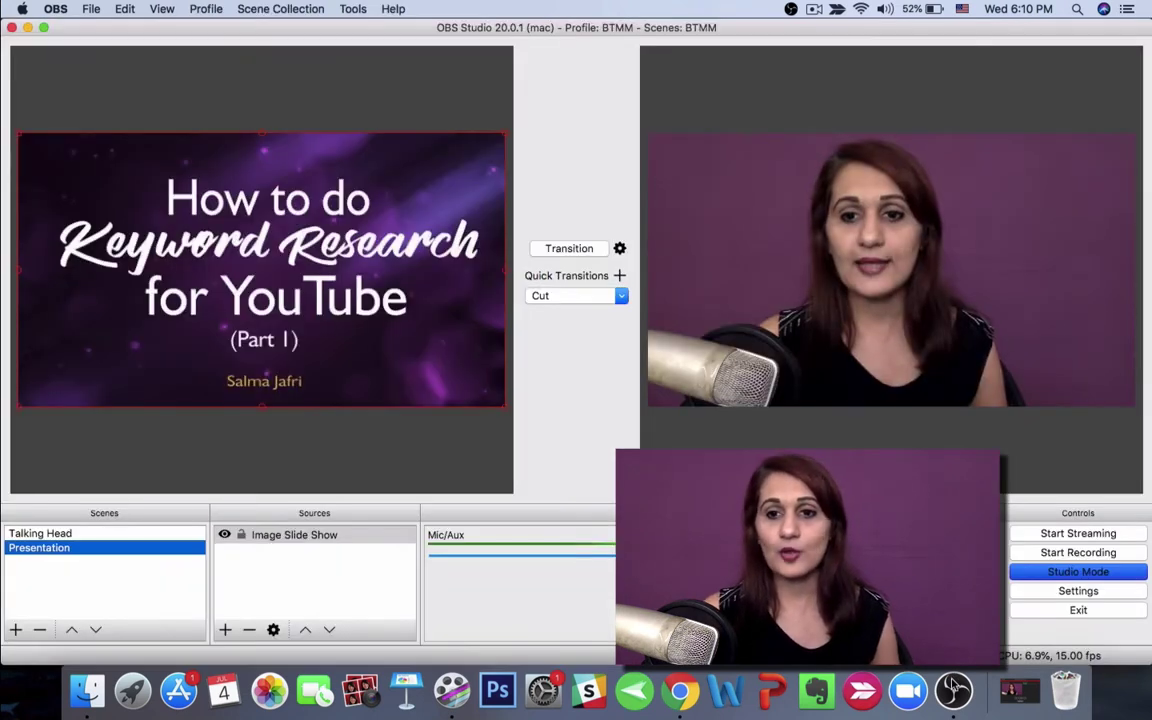
click(1060, 592)
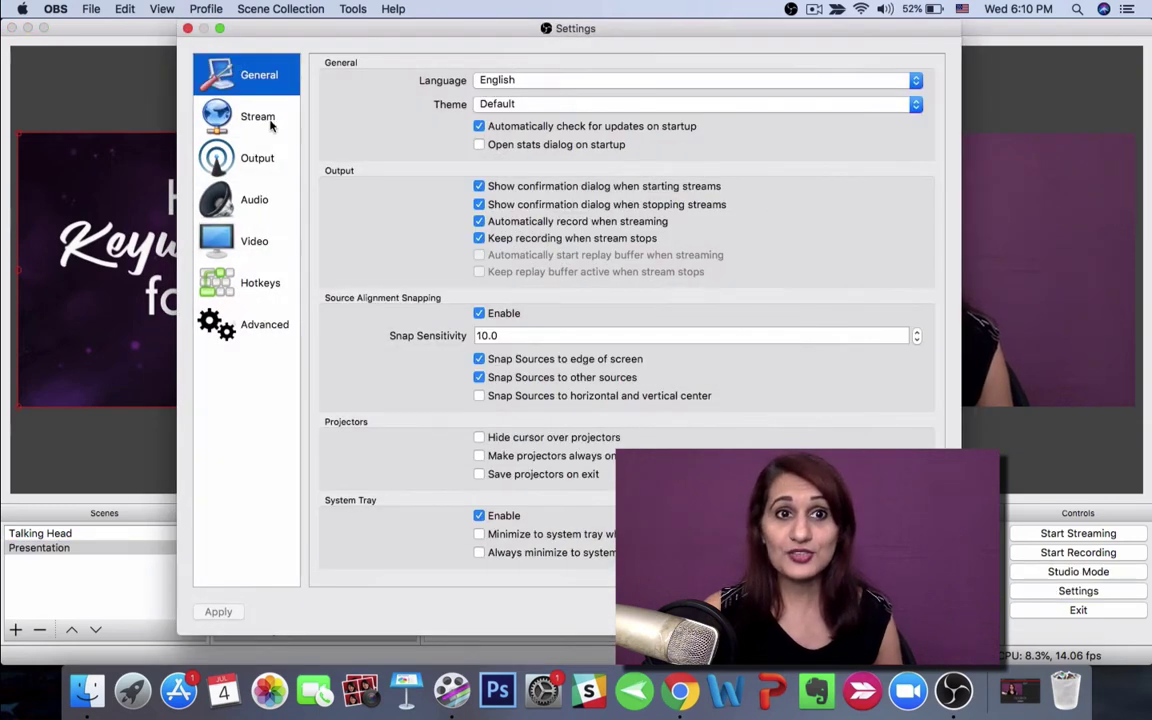
click(258, 118)
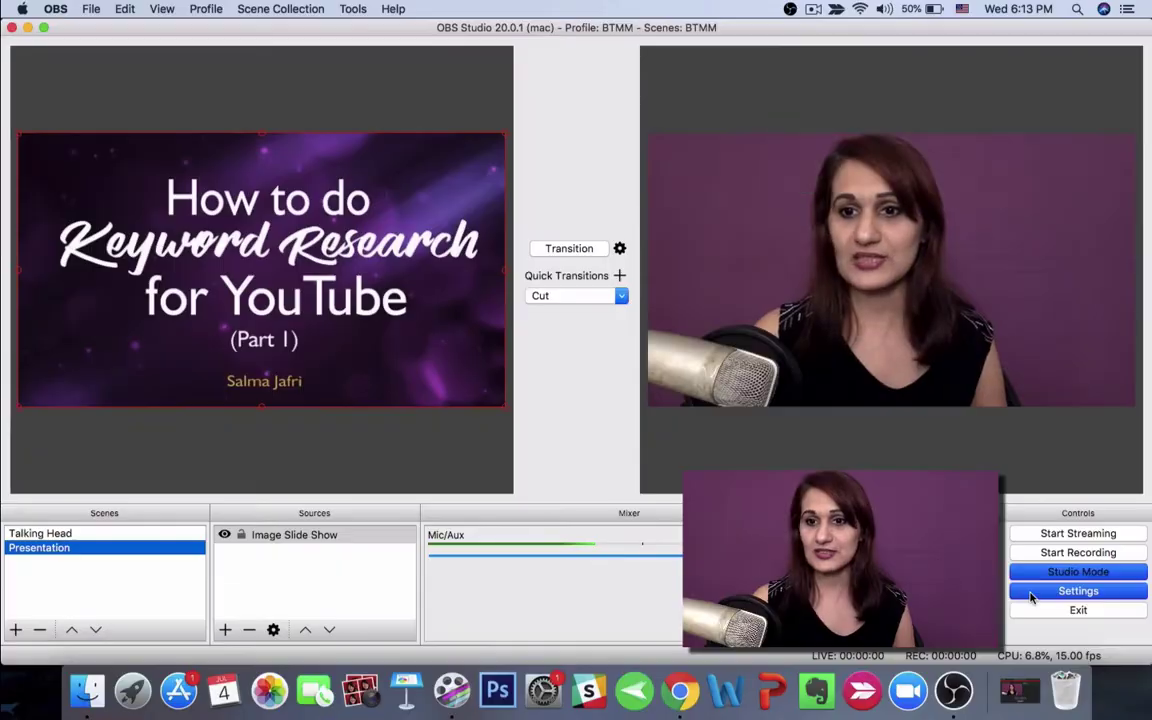
Examine the Mic/Auxiliary Audio Device options in the Audio settings and open the Output settings
click(1032, 597)
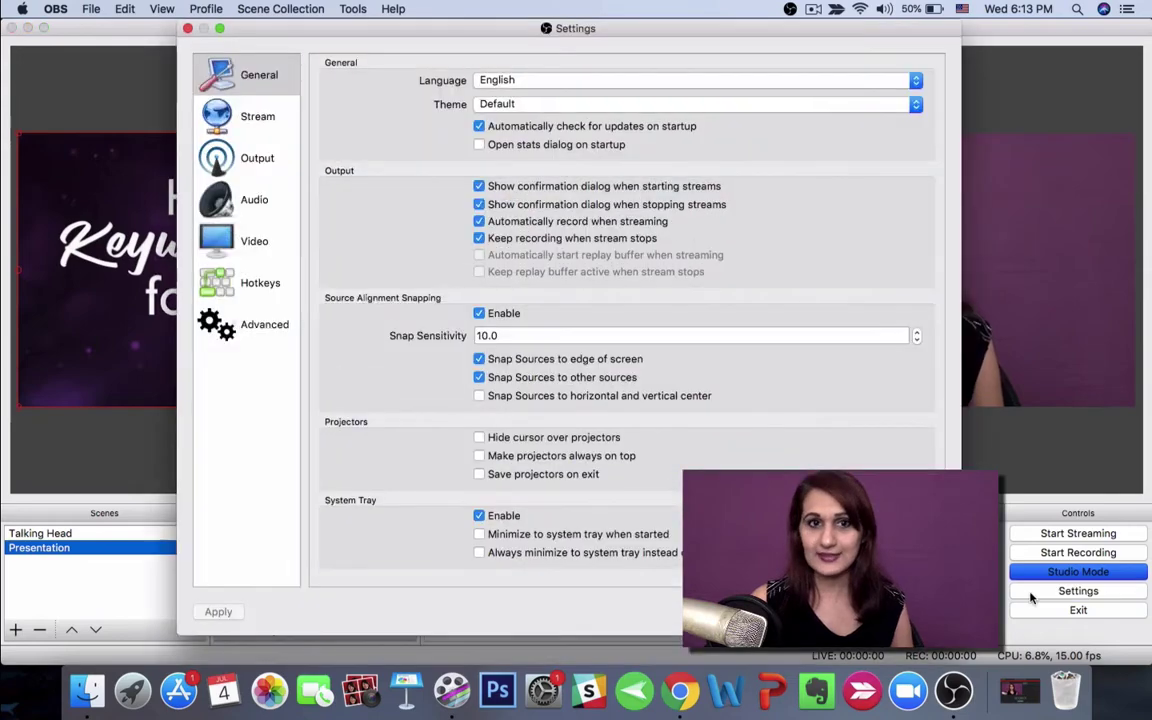
click(251, 201)
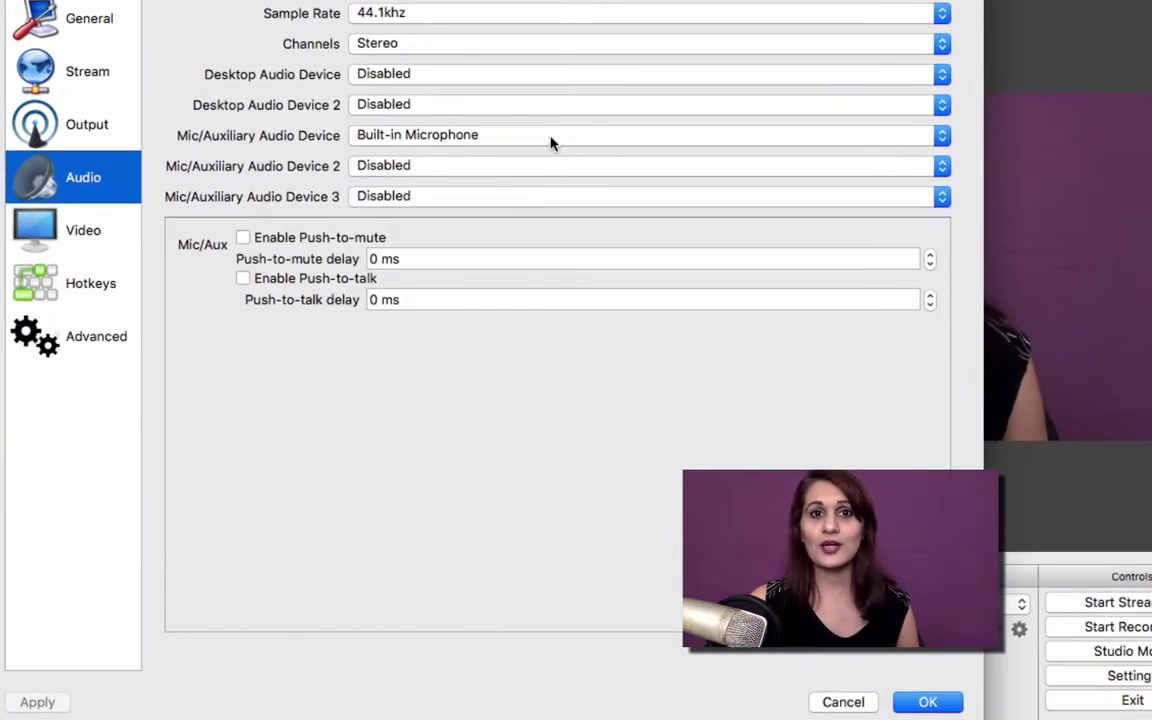
click(550, 143)
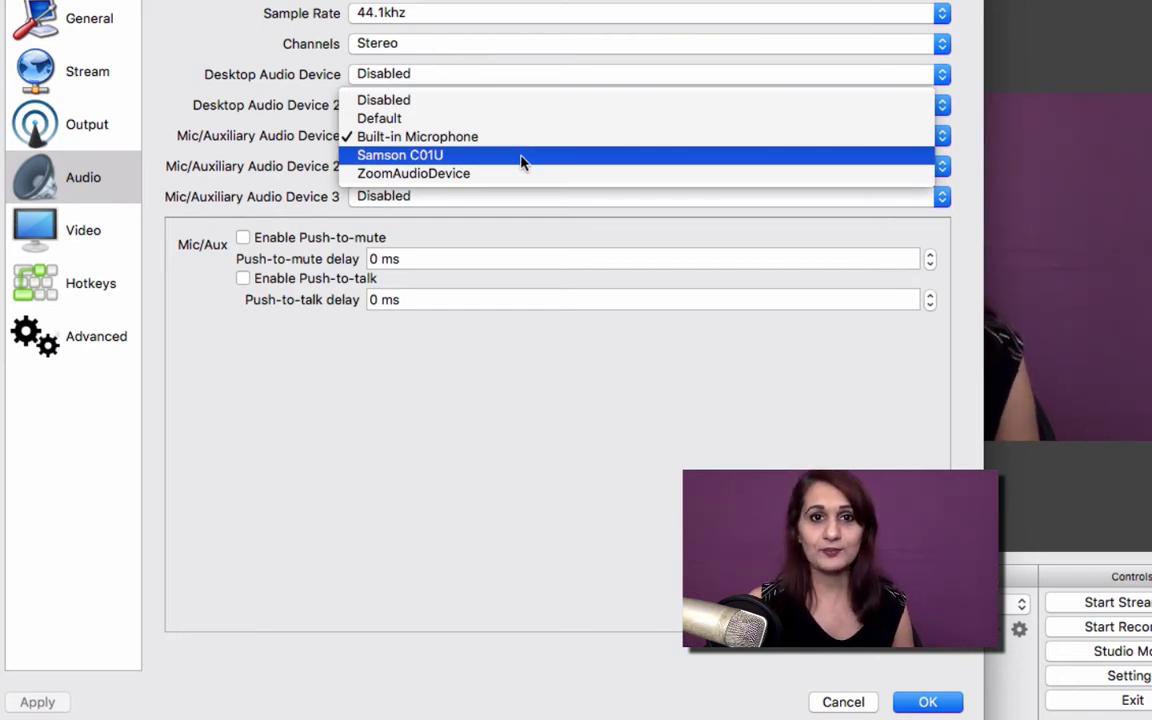
click(396, 390)
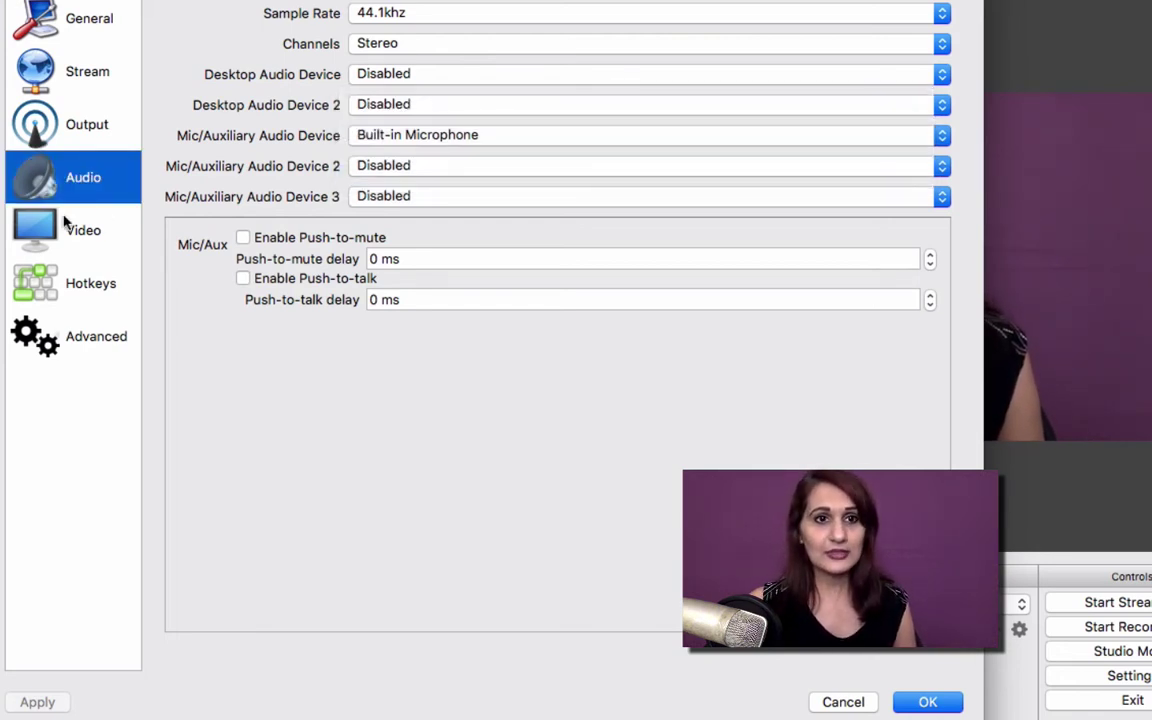
click(75, 130)
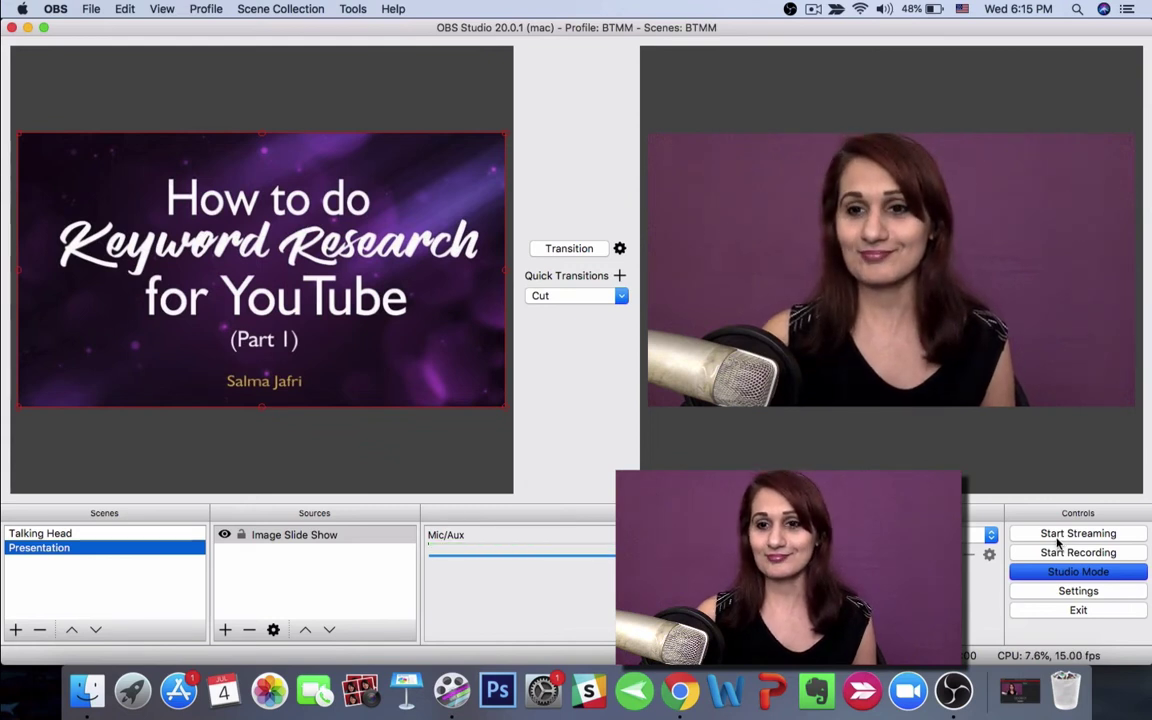
Start streaming from OBS, then switch to Chrome and go live in the Facebook group with the title "test"
click(1056, 537)
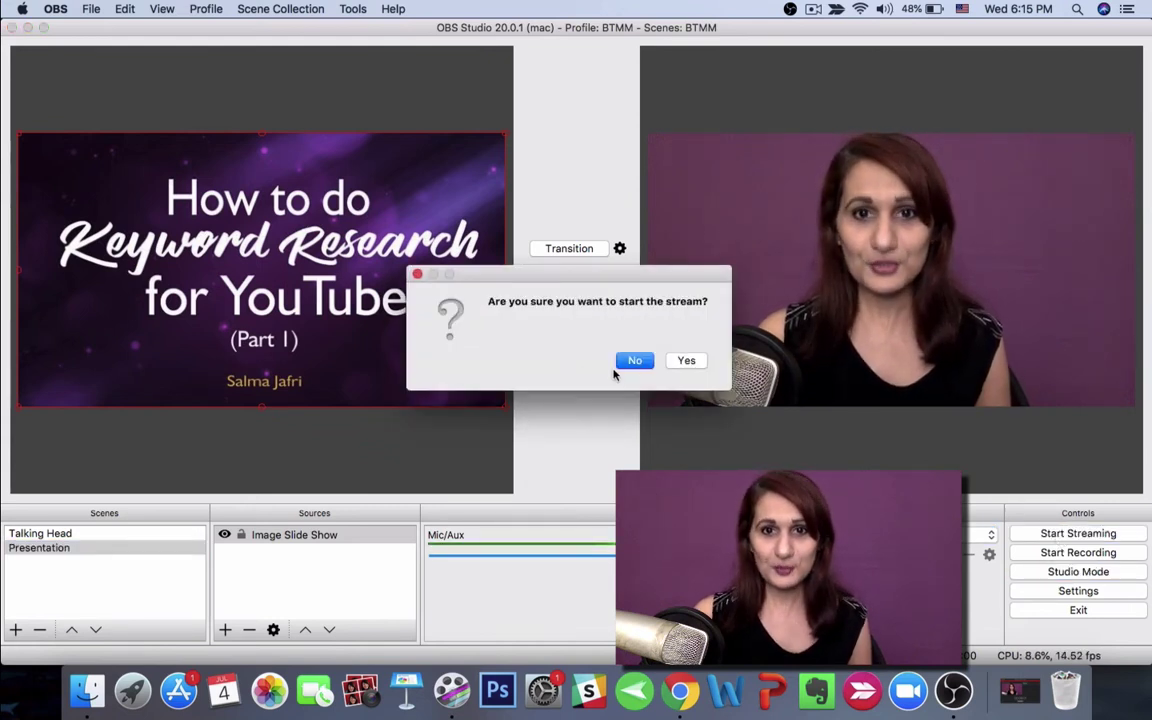
click(686, 361)
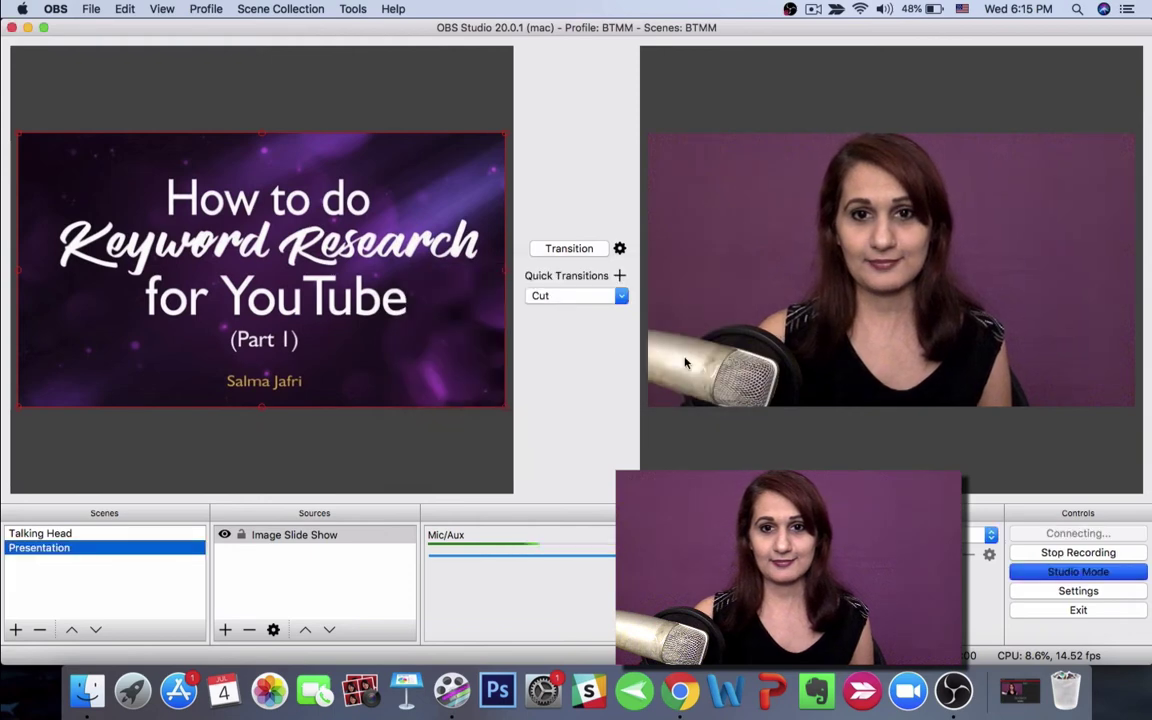
click(678, 688)
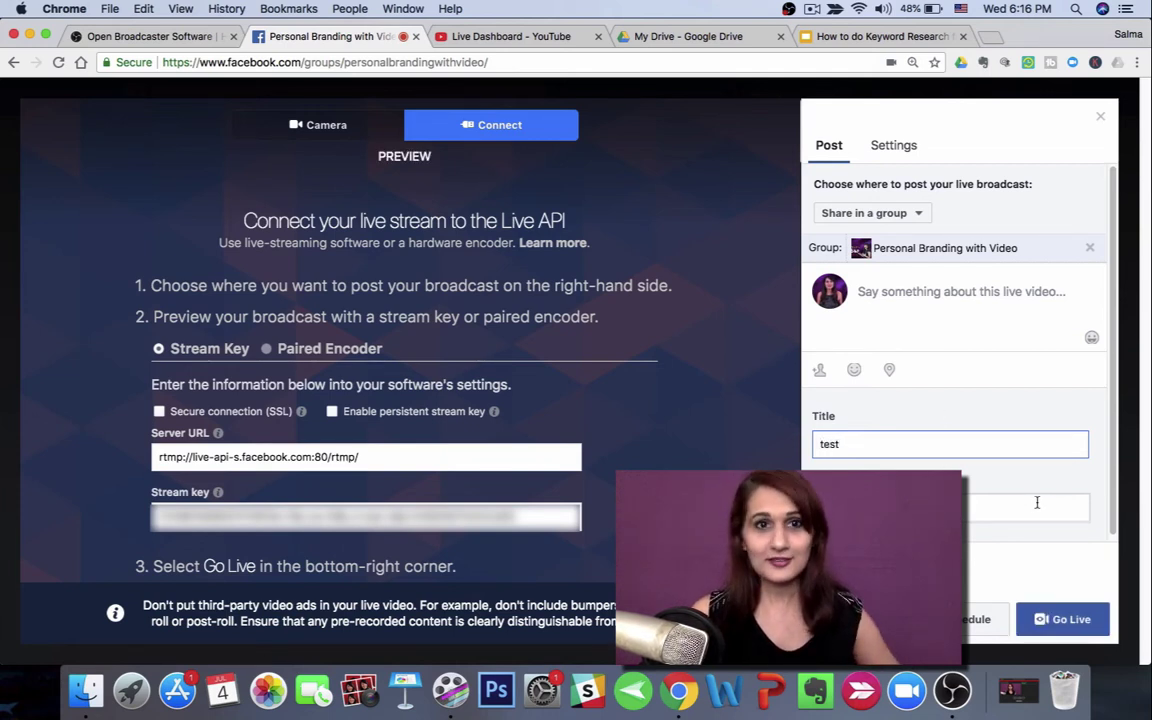
click(1063, 620)
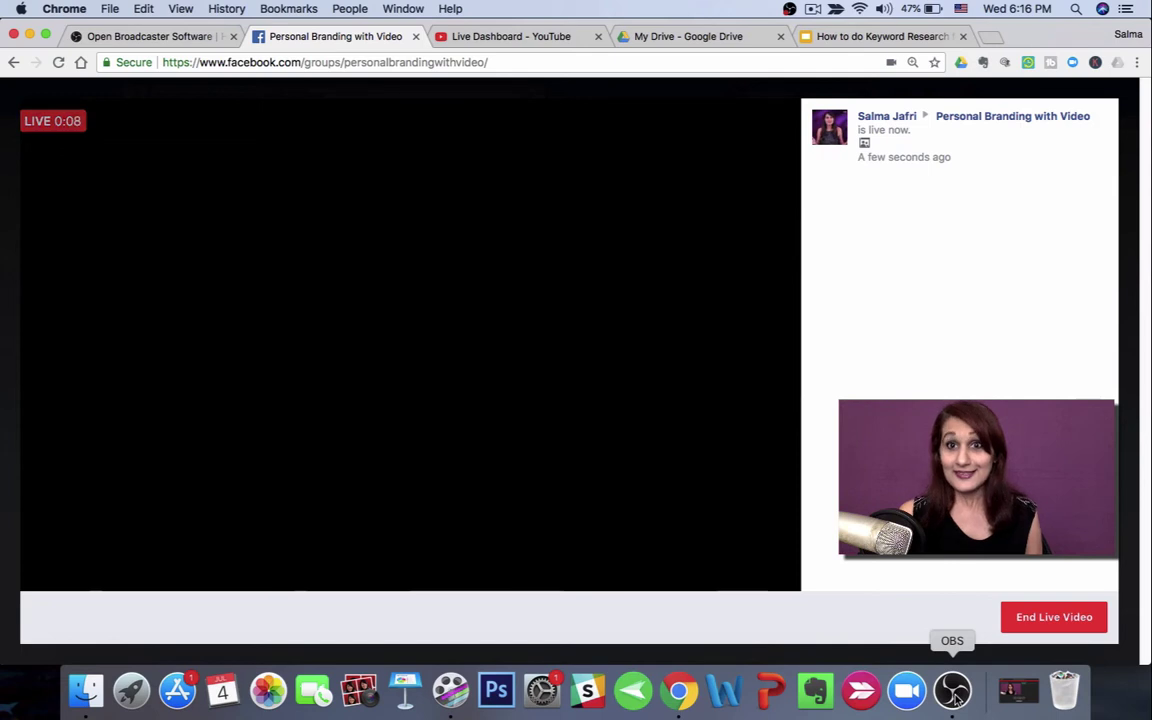
Check the OBS stream status and view the live broadcast on Facebook in Chrome
click(953, 695)
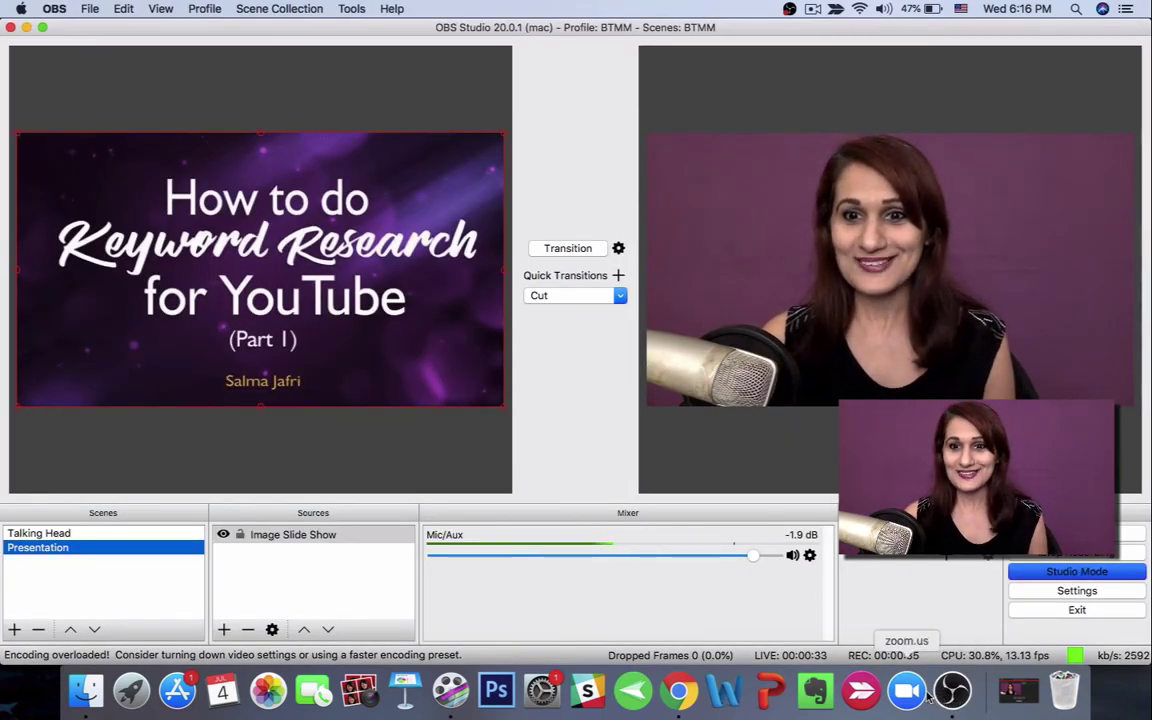
click(677, 692)
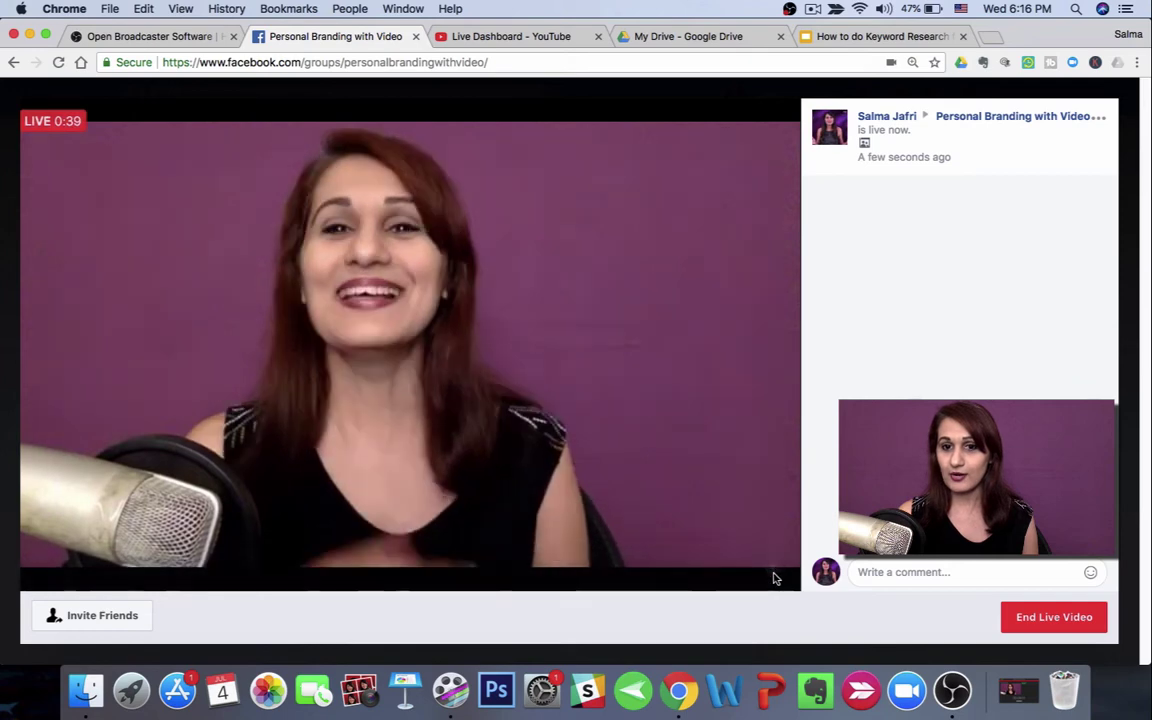
mouse_move(773, 575)
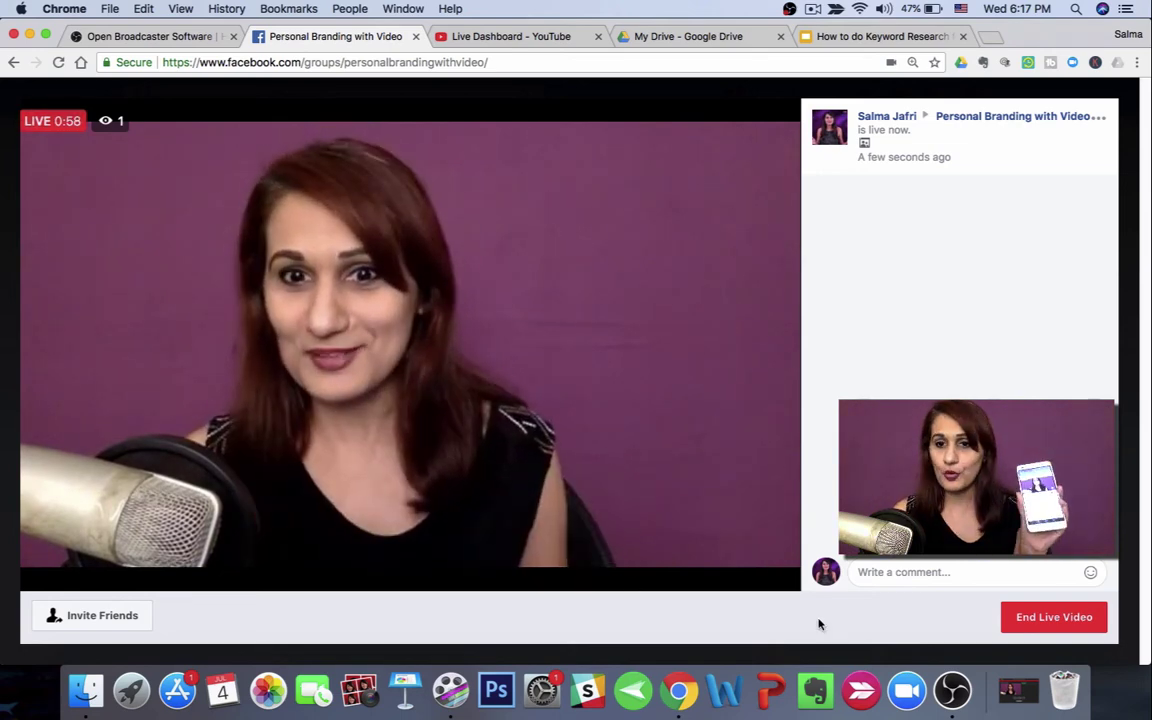
Switch to OBS, transition the live output to the Presentation scene and return it to Talking Head
click(952, 688)
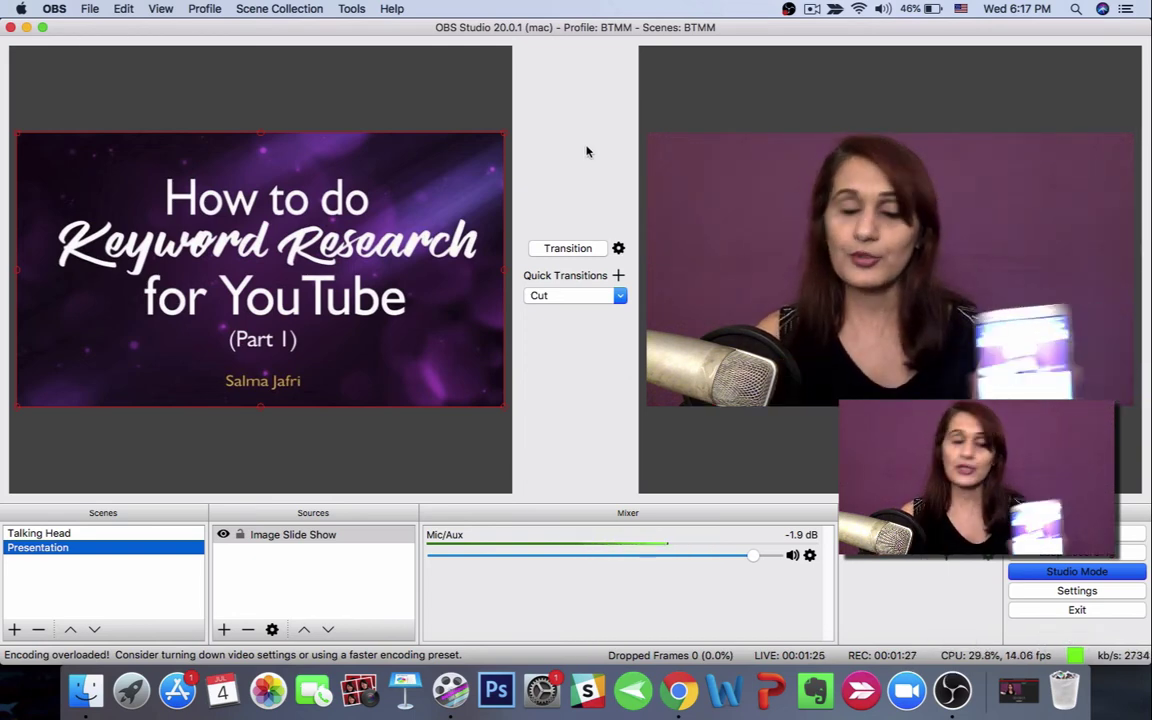
click(567, 249)
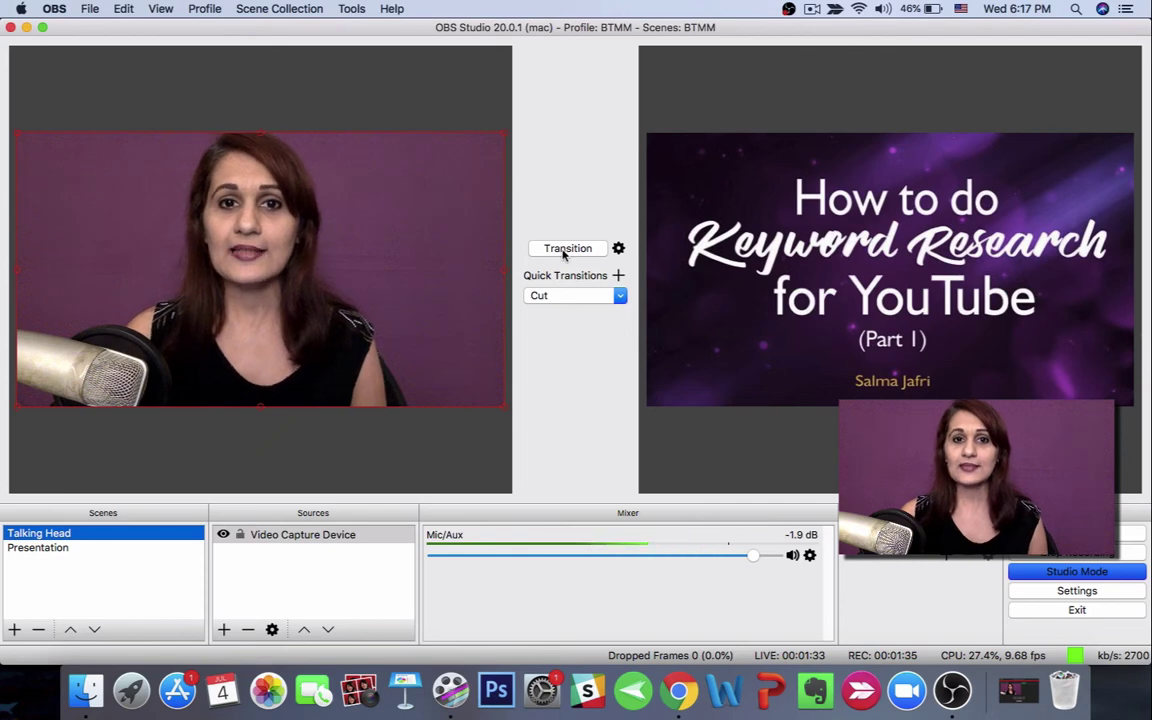
click(566, 250)
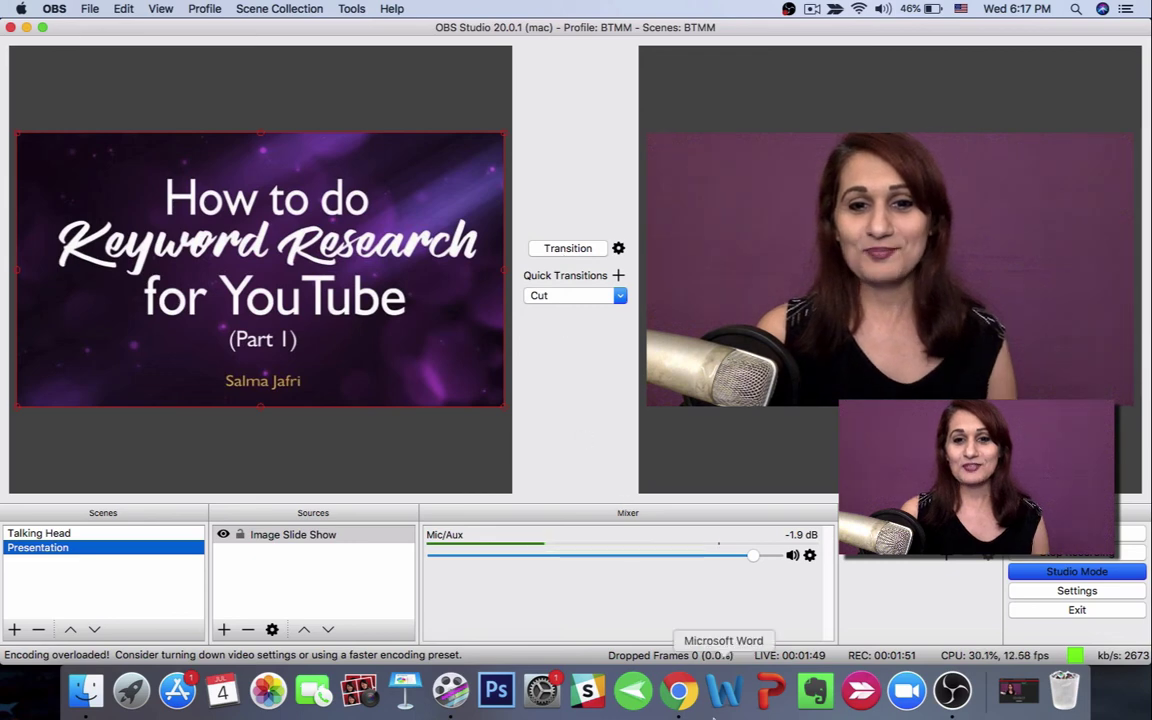
Switch to Chrome and end the Facebook live video, confirming the end of the broadcast
click(678, 691)
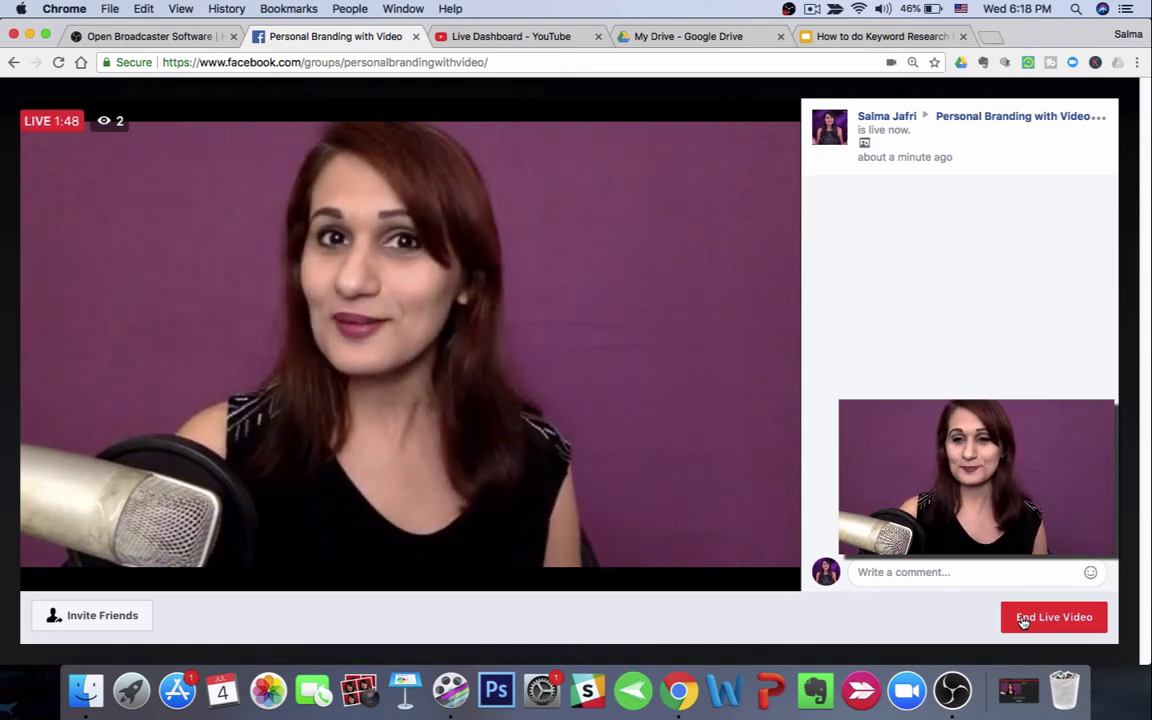
click(1023, 620)
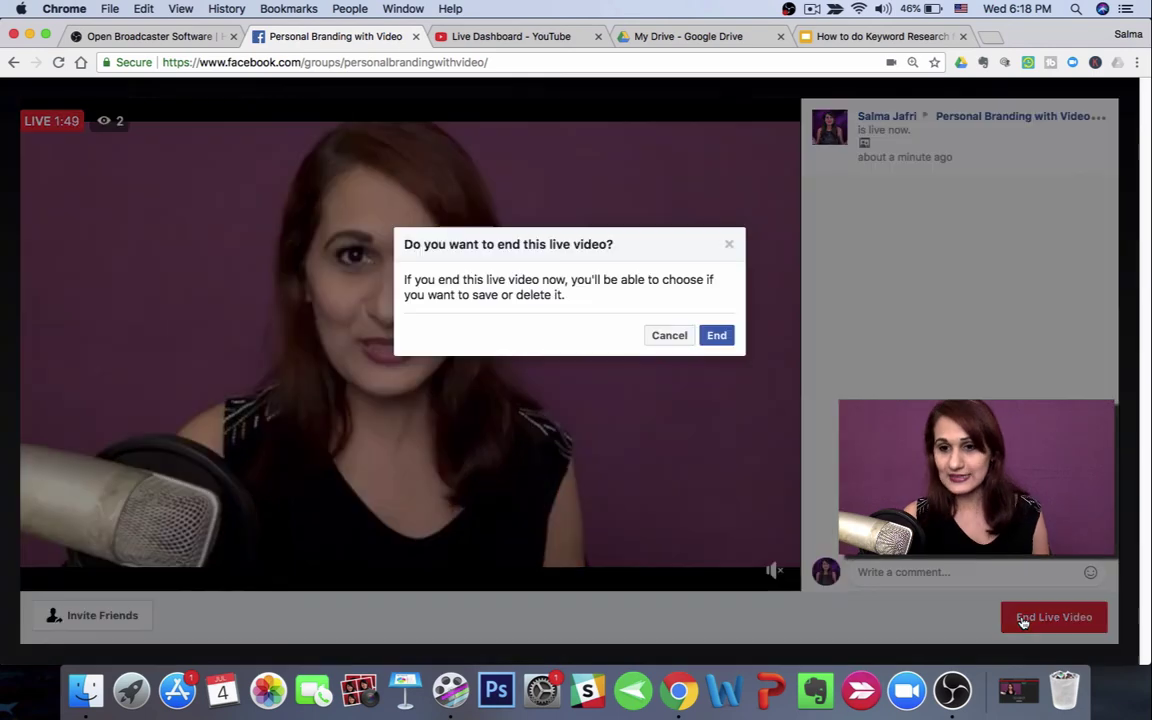
click(718, 336)
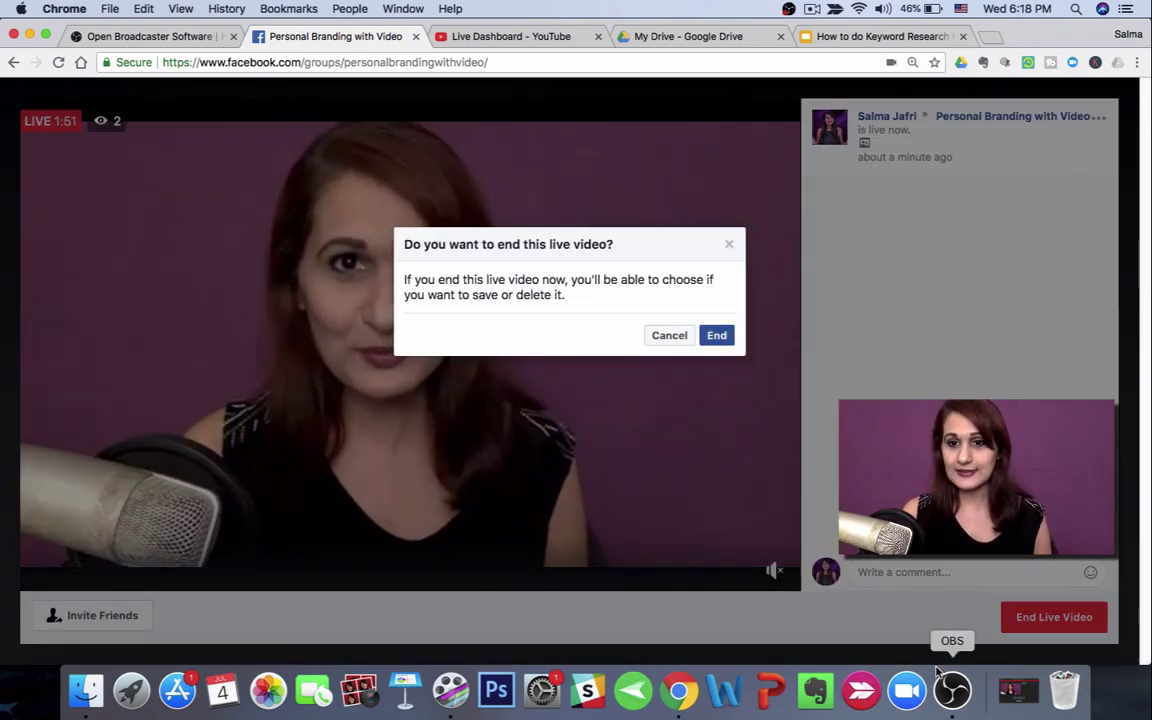
Switch to OBS and stop the stream, confirming the stop
click(950, 688)
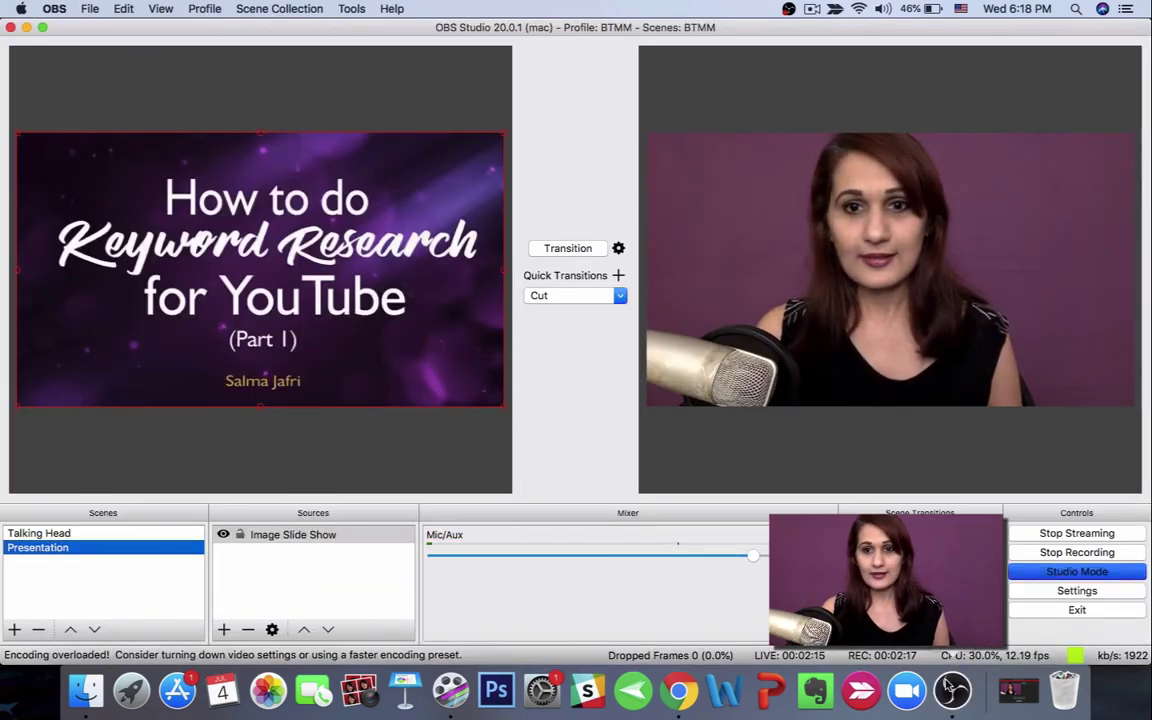
click(1055, 536)
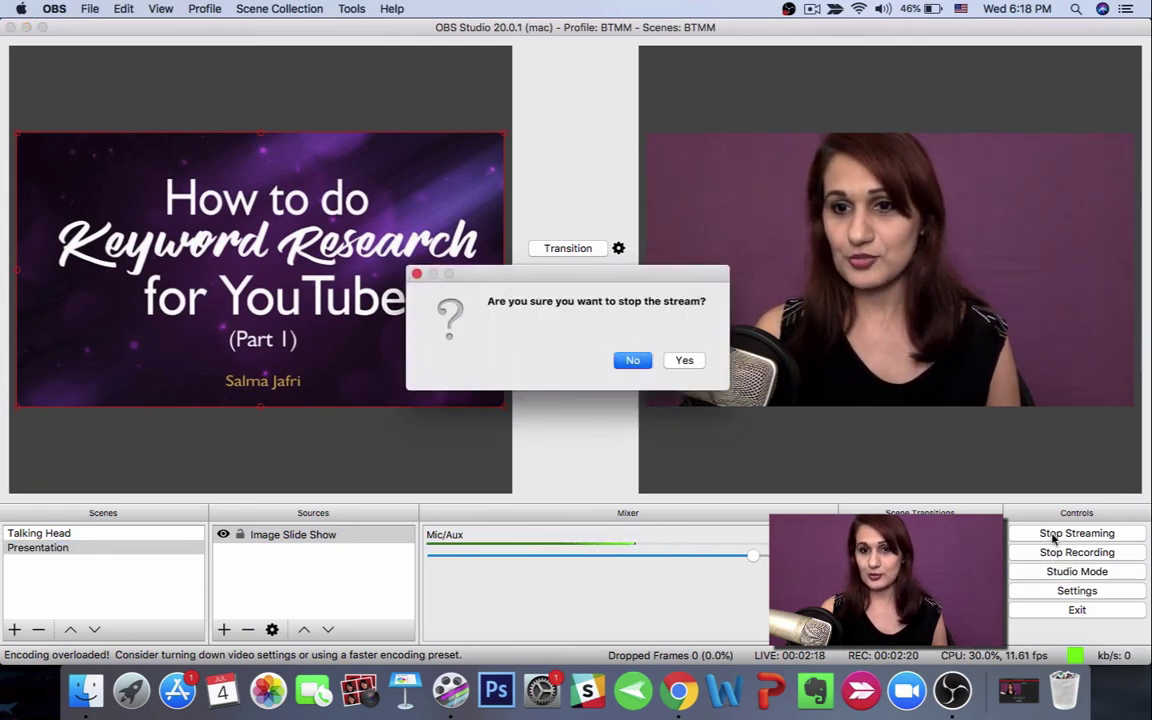
click(684, 360)
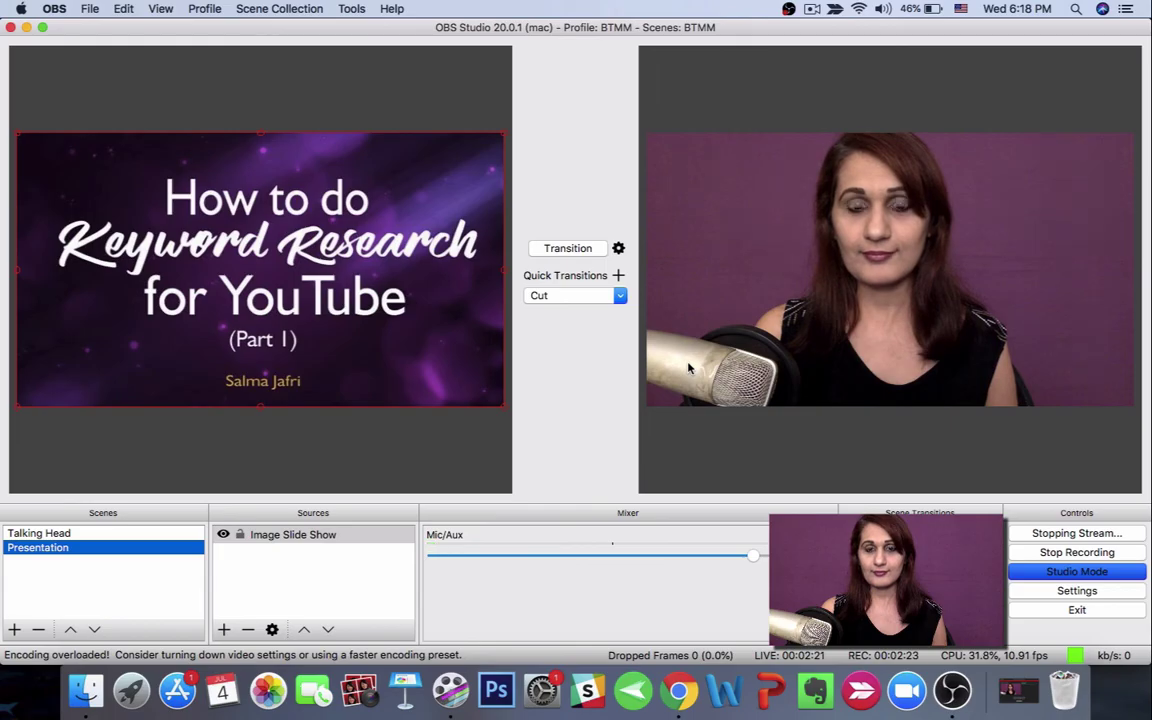